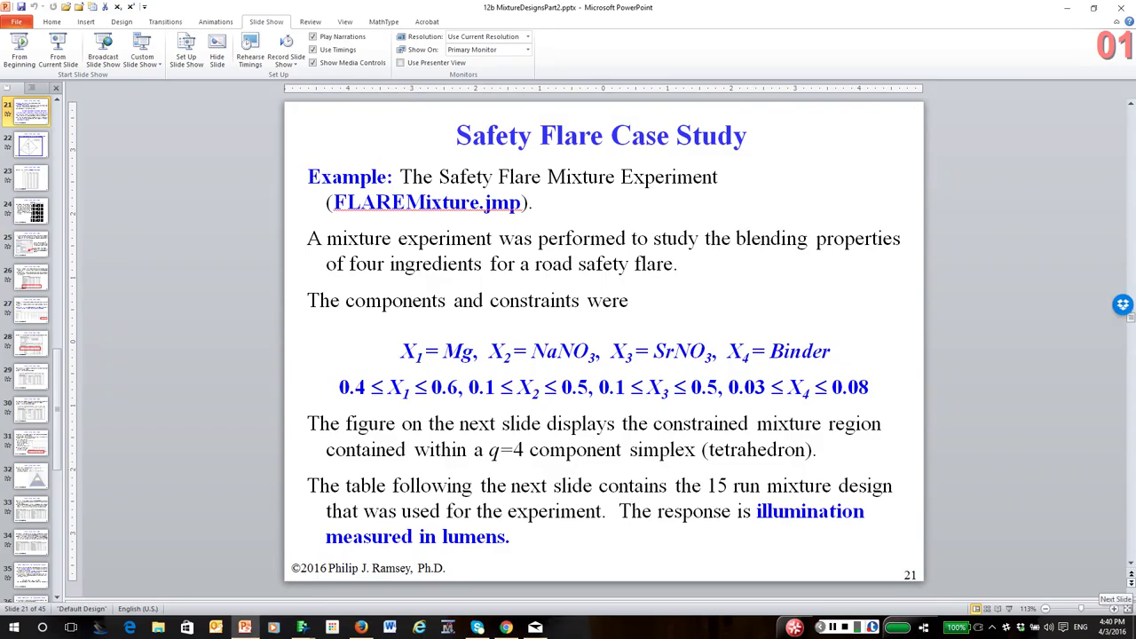
Page through the Safety Flare Case Study slides up to the Mg column properties slide, rechecking the 15-run design table along the way
click(1131, 587)
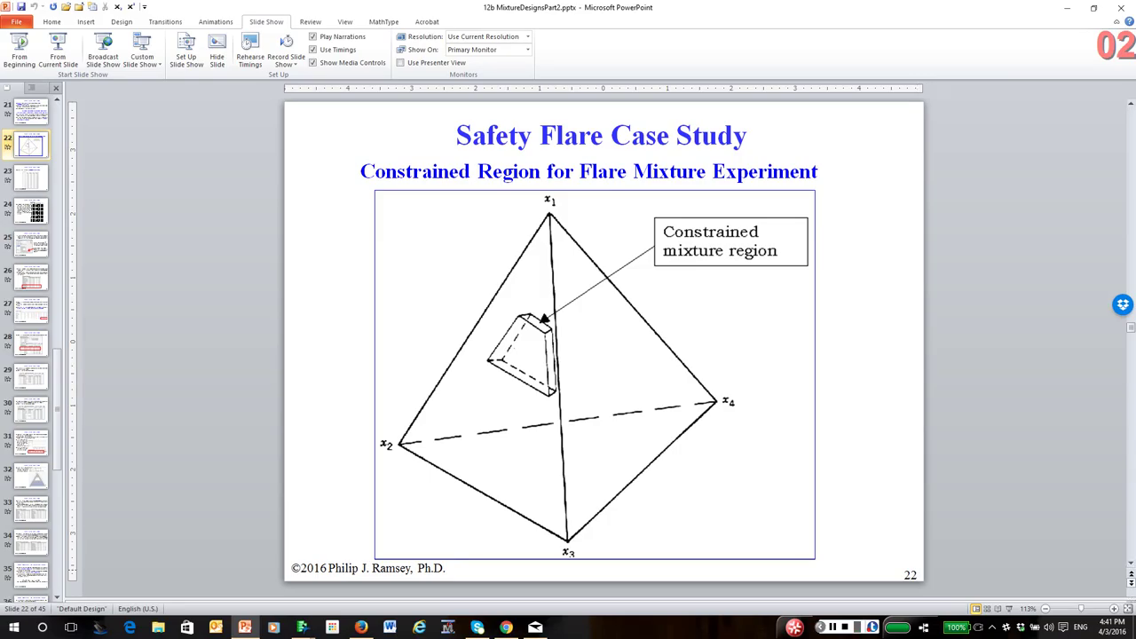
click(1131, 582)
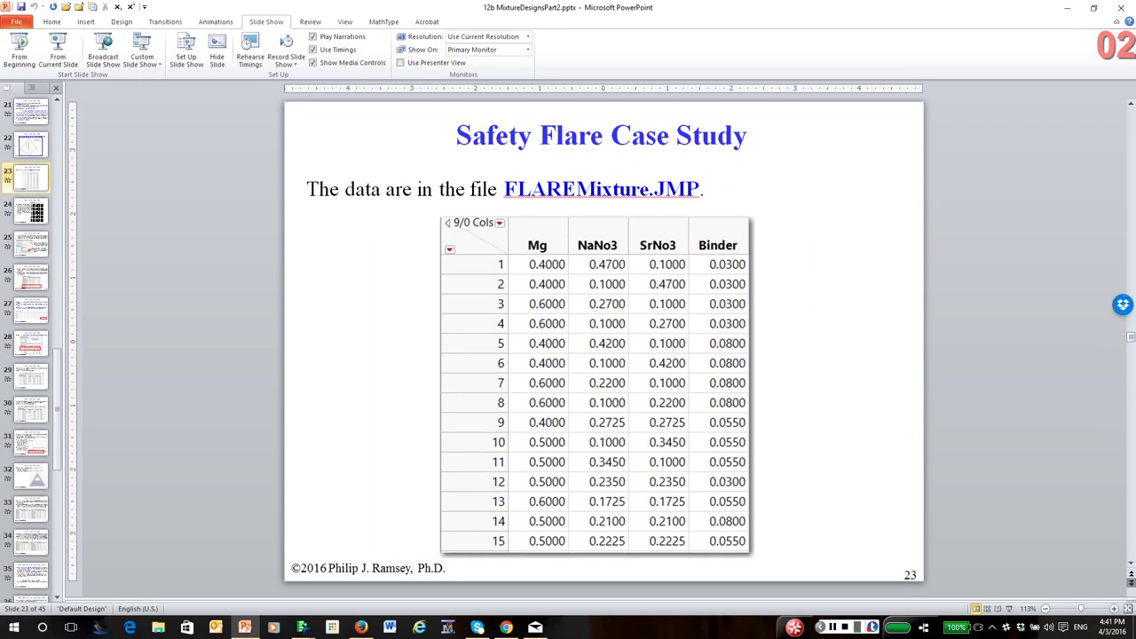
click(1131, 582)
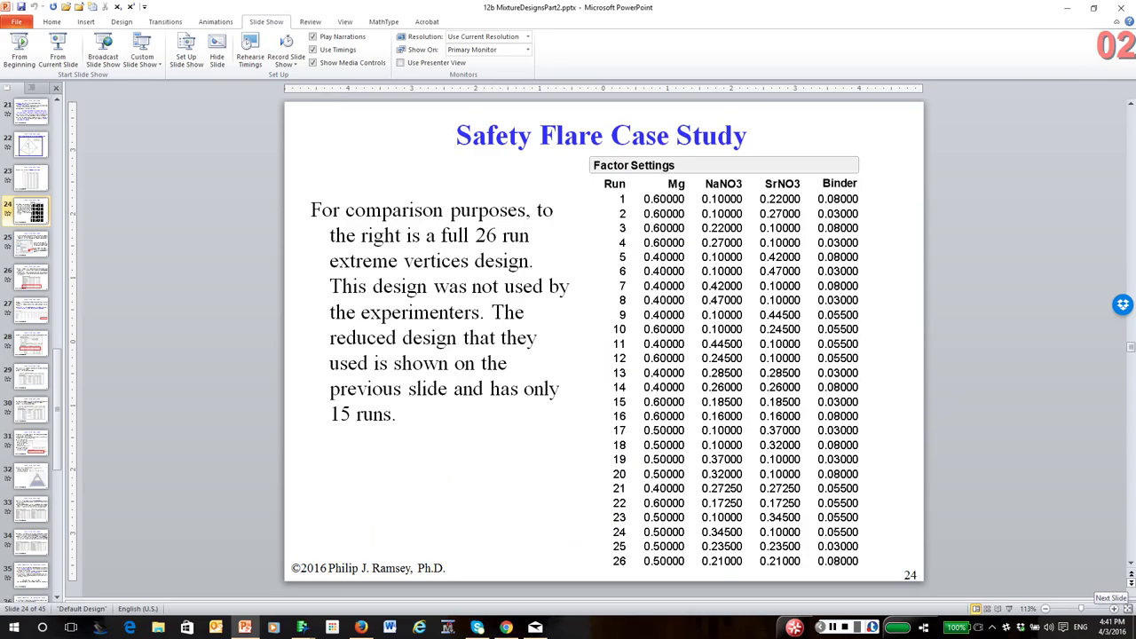
click(1131, 570)
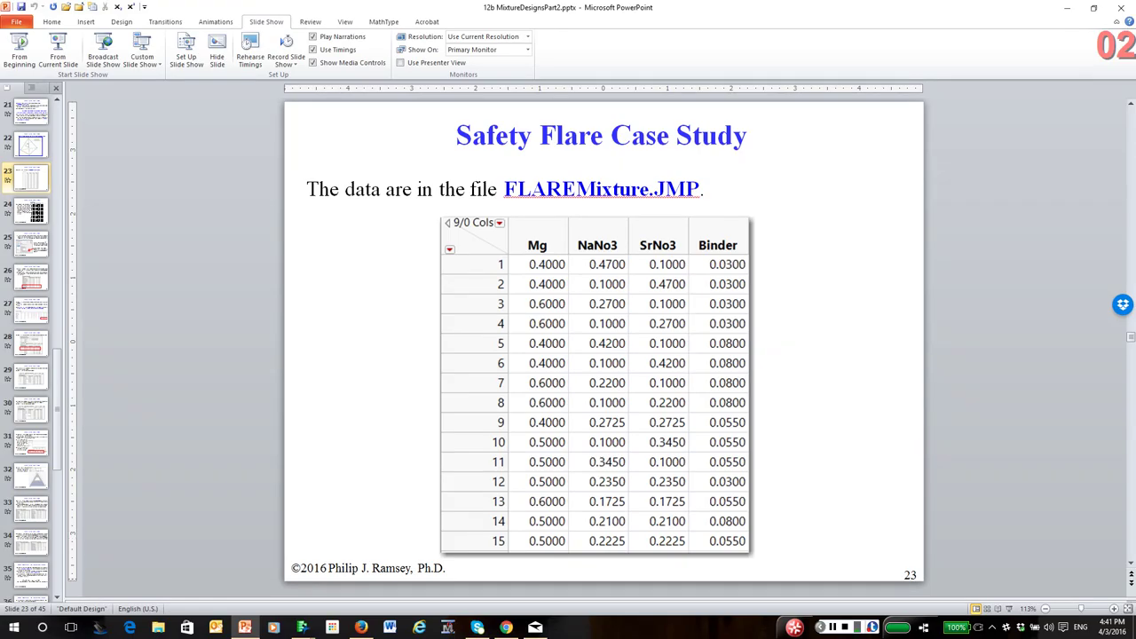
click(1131, 584)
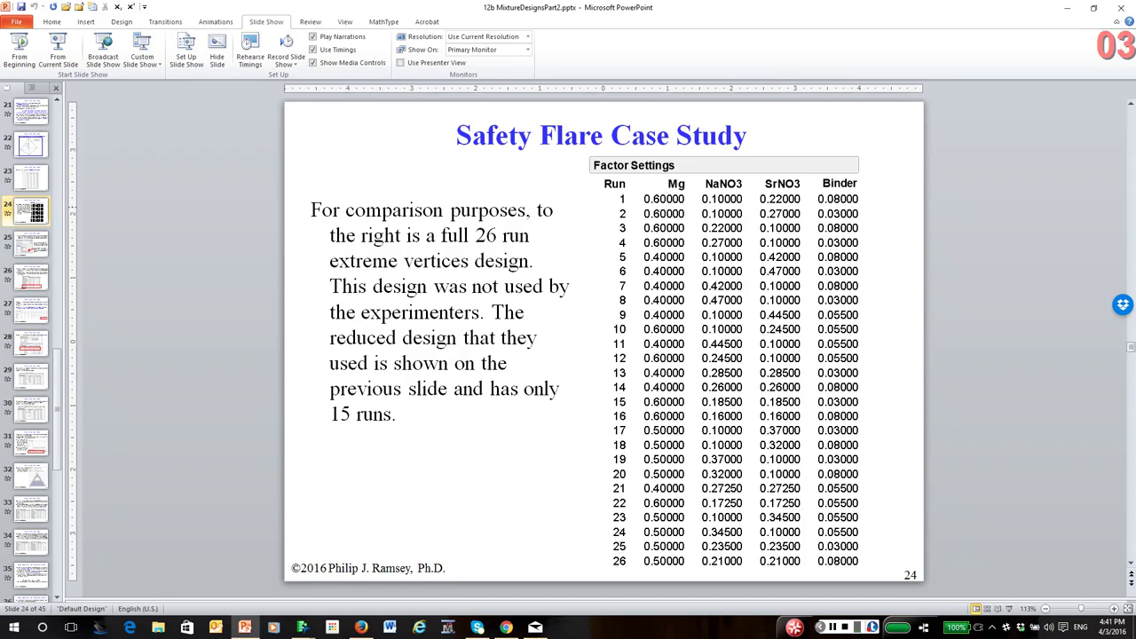
key(Page_Down)
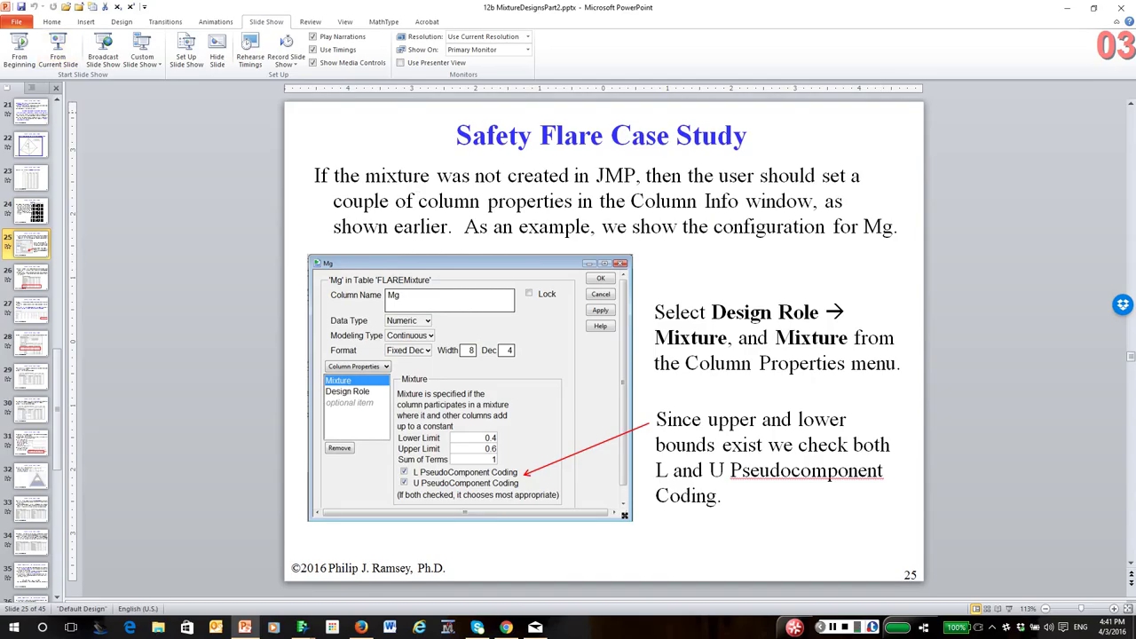
Switch to the FLAREMixture data table in JMP Pro and show the Mixture property in the Mg column's info
key(super+d)
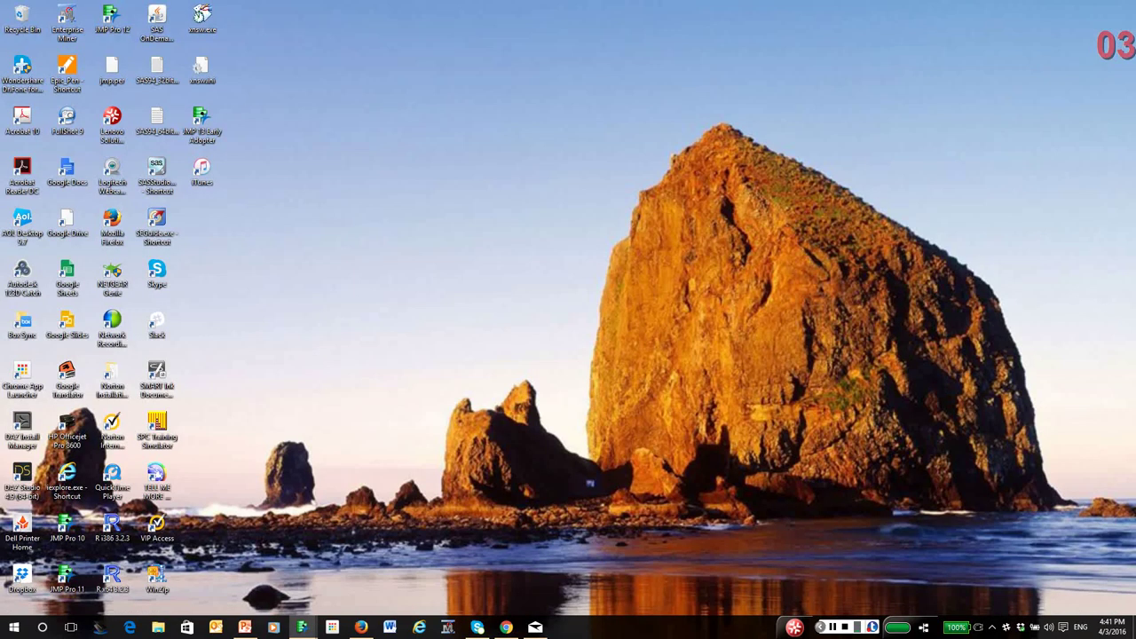
drag(0, 138, 582, 84)
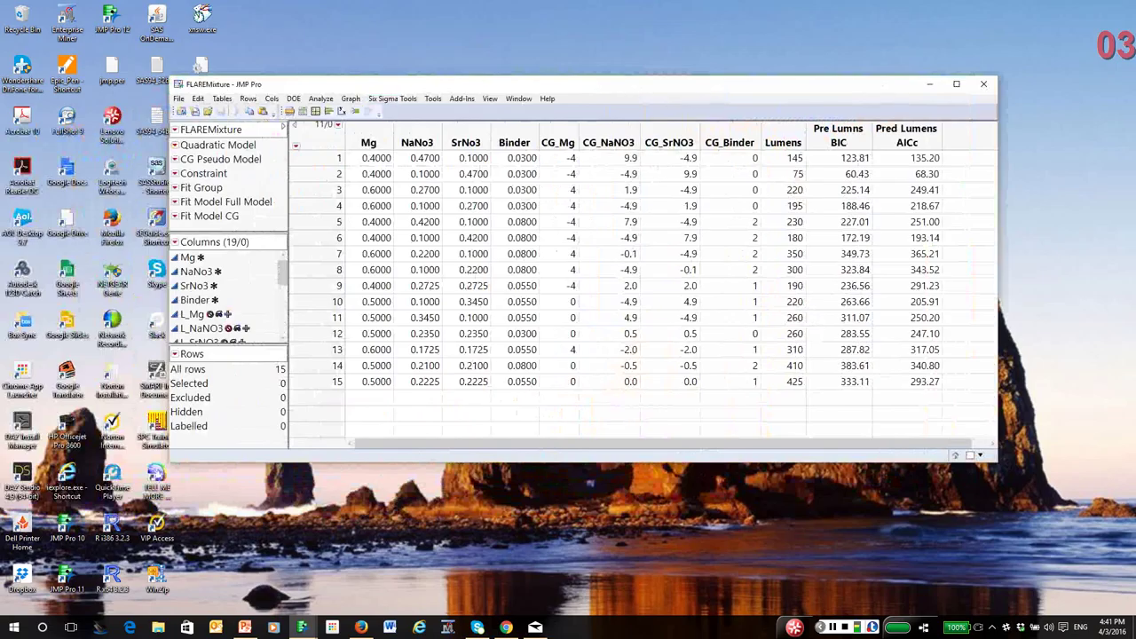
click(368, 142)
right_click(366, 143)
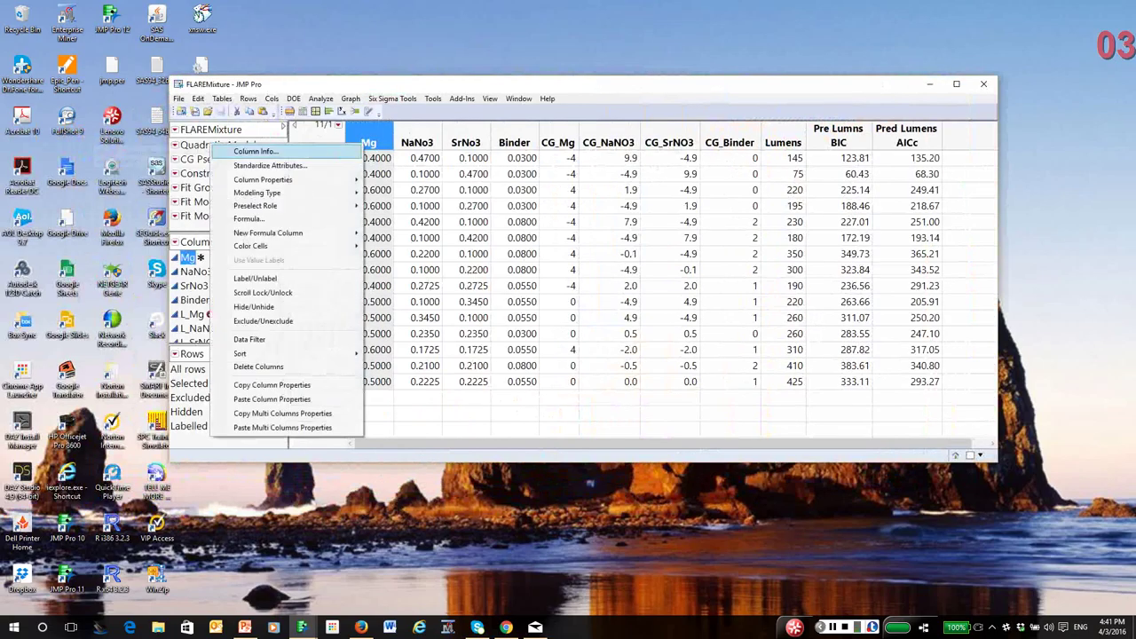
click(256, 151)
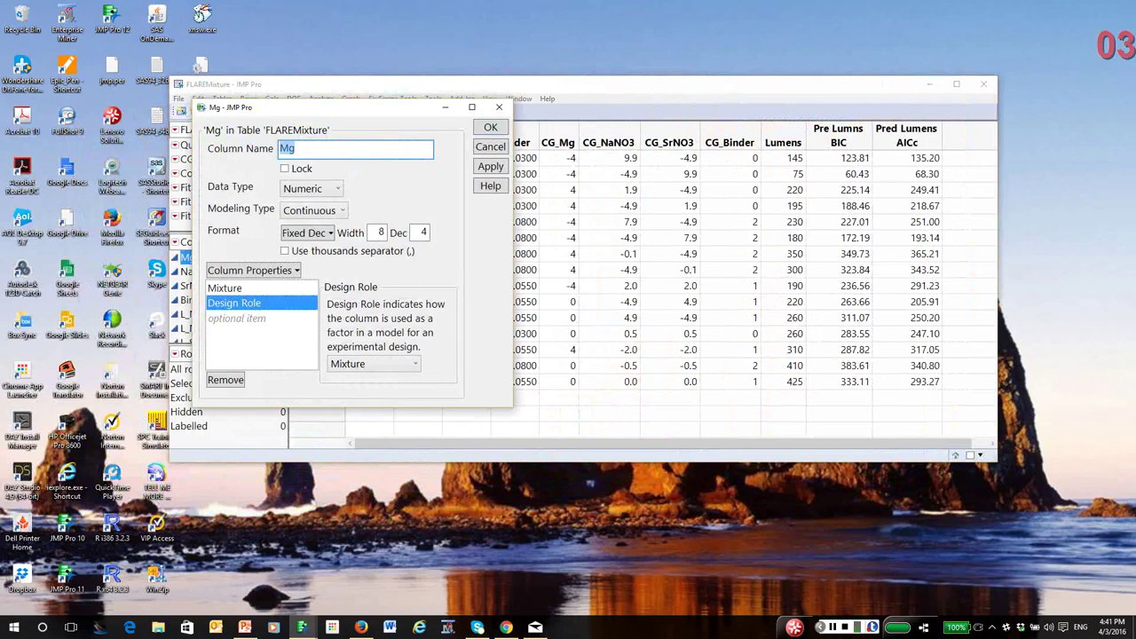
click(224, 288)
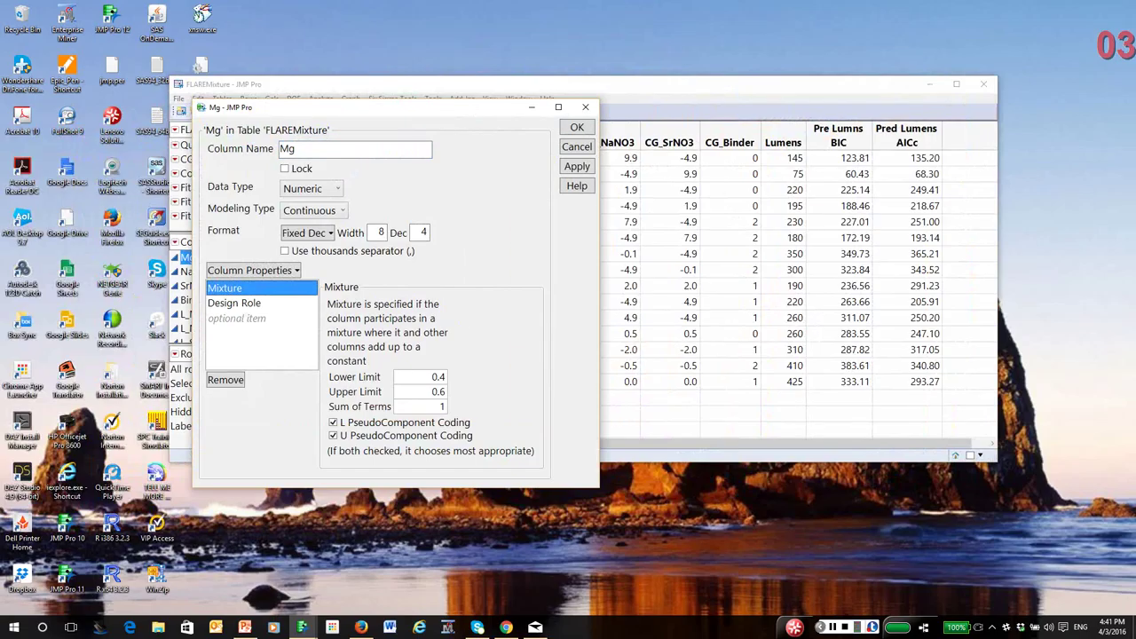
Review Mg's mixture limits, L and U PseudoComponent Coding options and Design Role, and close its column info
mouse_move(494, 365)
mouse_down()
mouse_move(434, 357)
mouse_move(414, 388)
mouse_move(522, 352)
mouse_up()
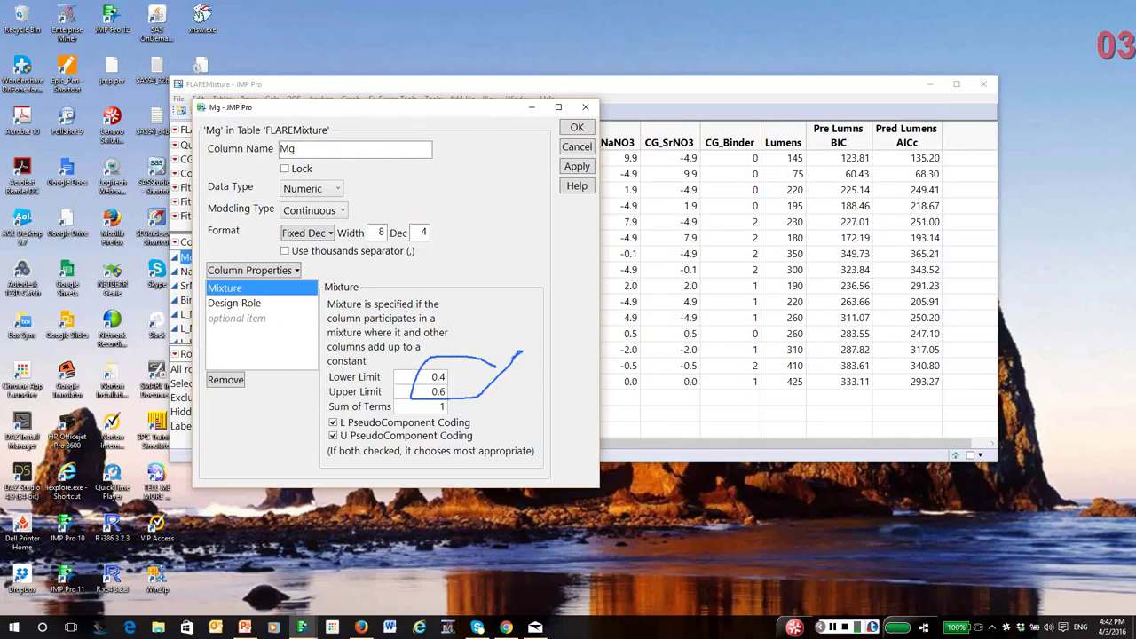
key(Escape)
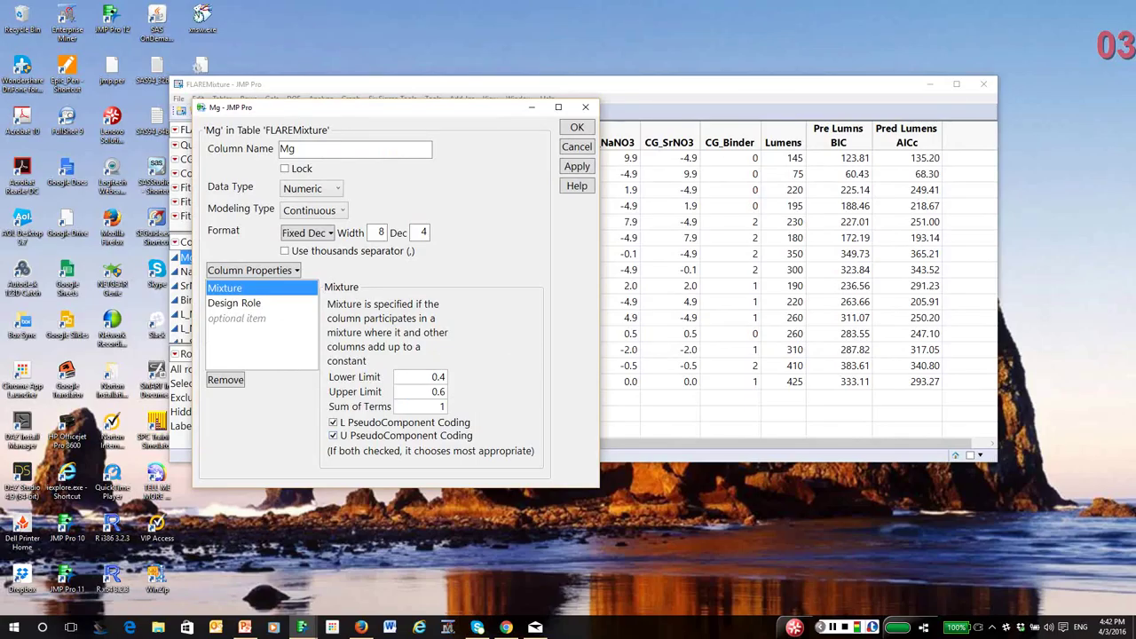
mouse_move(313, 413)
mouse_down()
mouse_move(309, 423)
mouse_move(469, 449)
mouse_move(366, 407)
mouse_move(312, 413)
mouse_up()
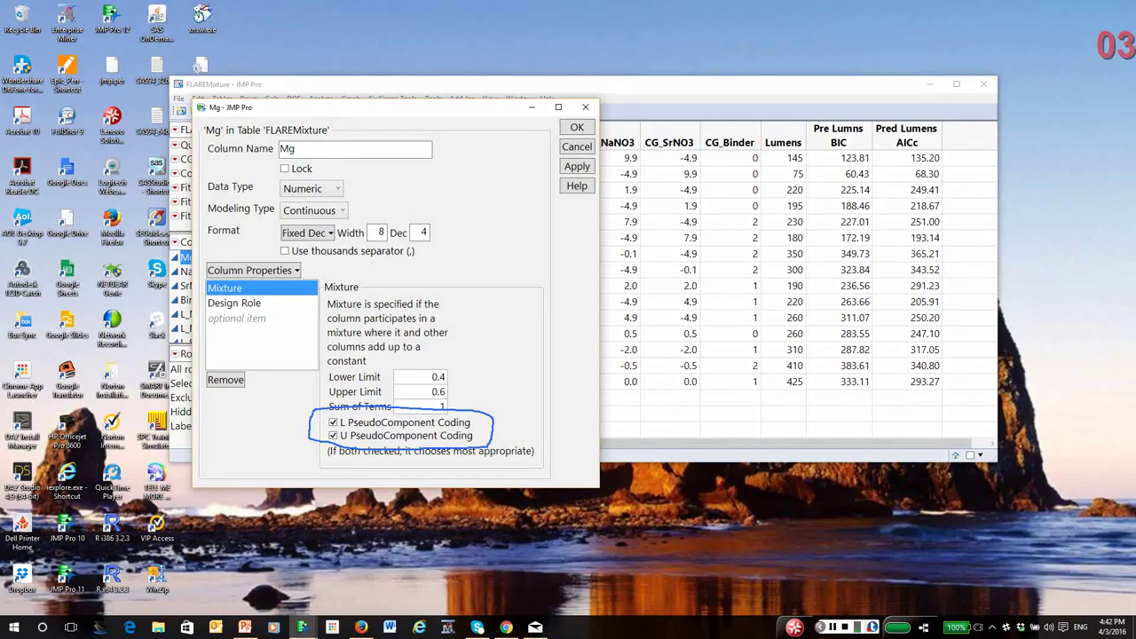
key(Escape)
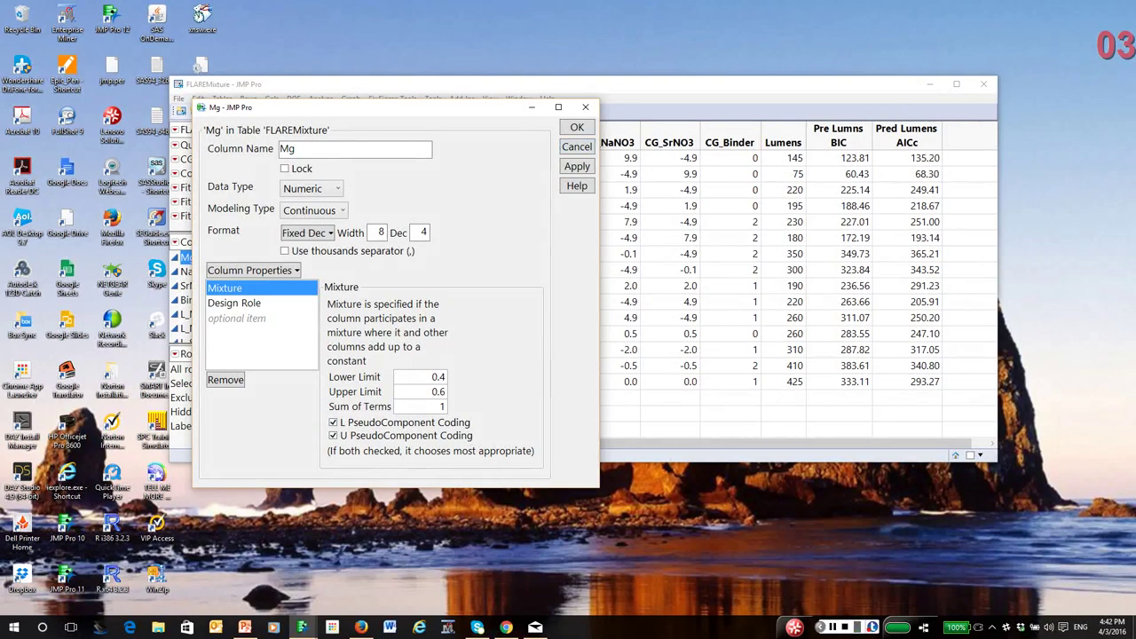
click(235, 302)
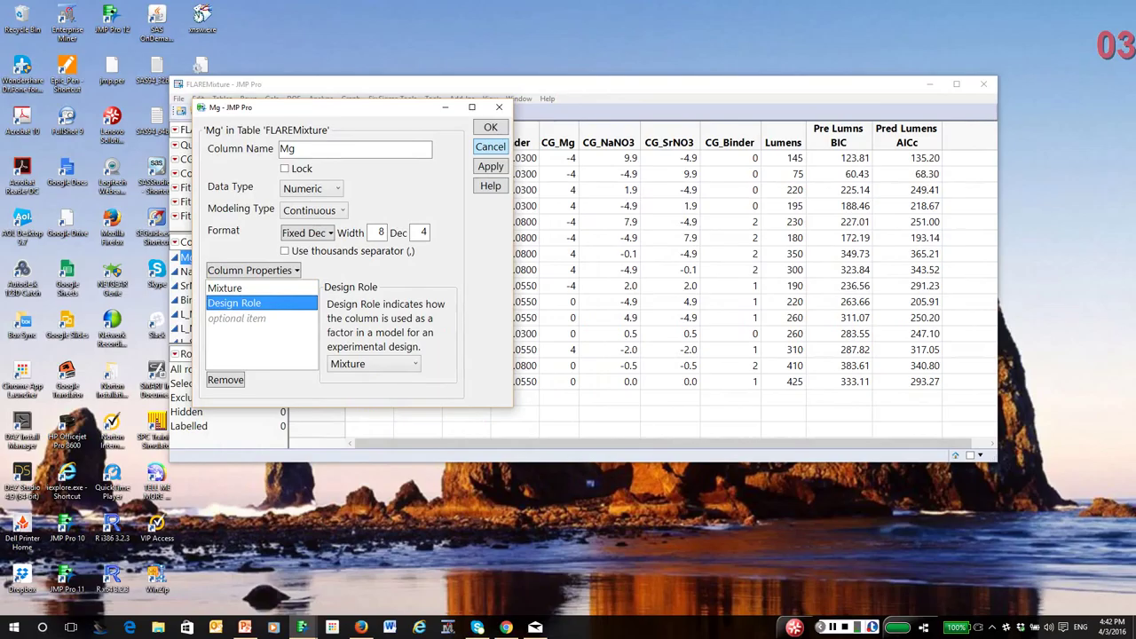
key(Return)
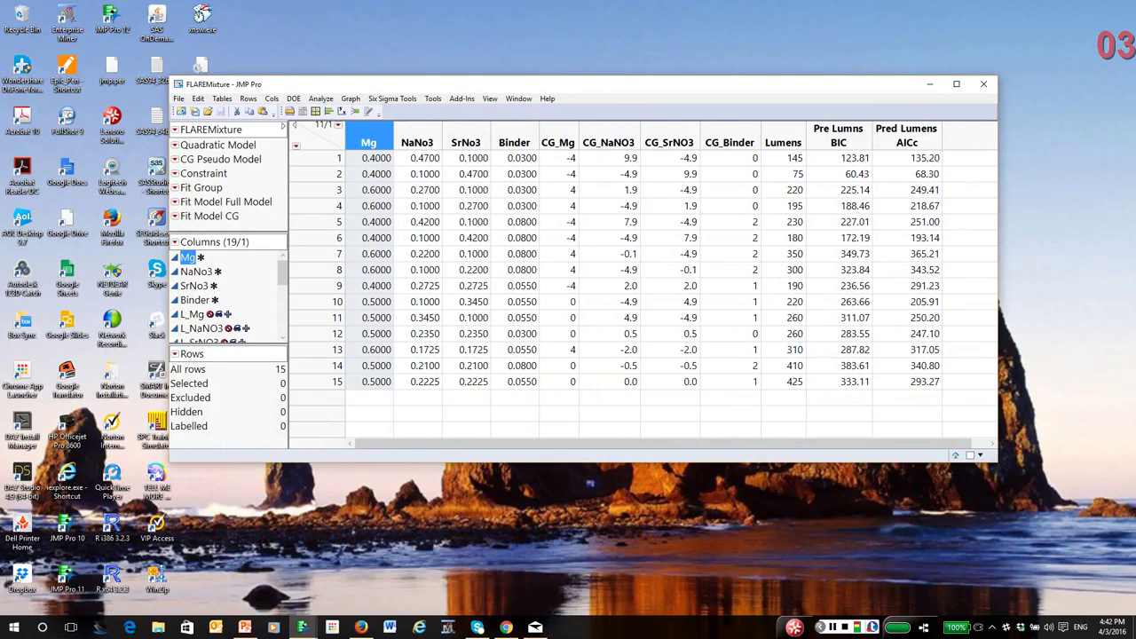
Check the Mixture property in the Binder column's info and close it
right_click(514, 145)
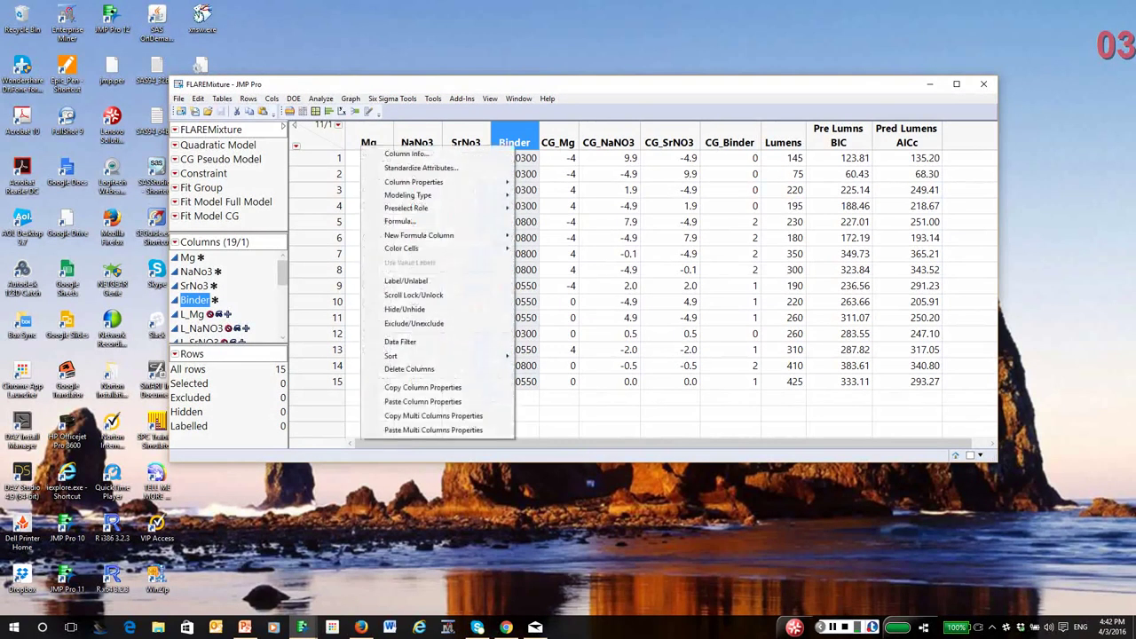
click(406, 154)
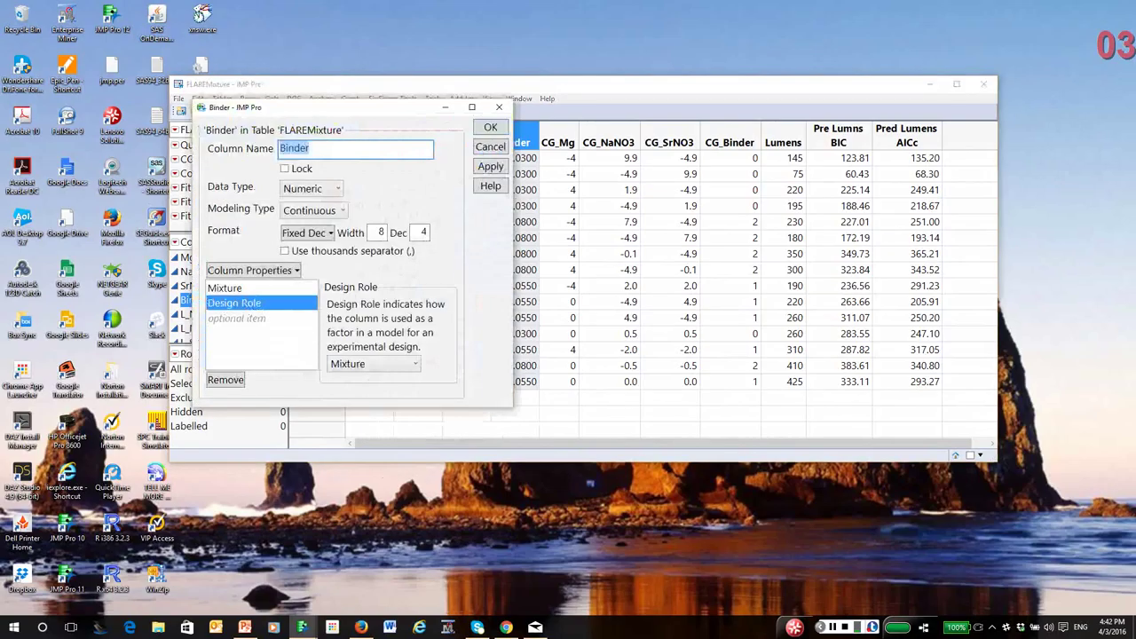
click(225, 287)
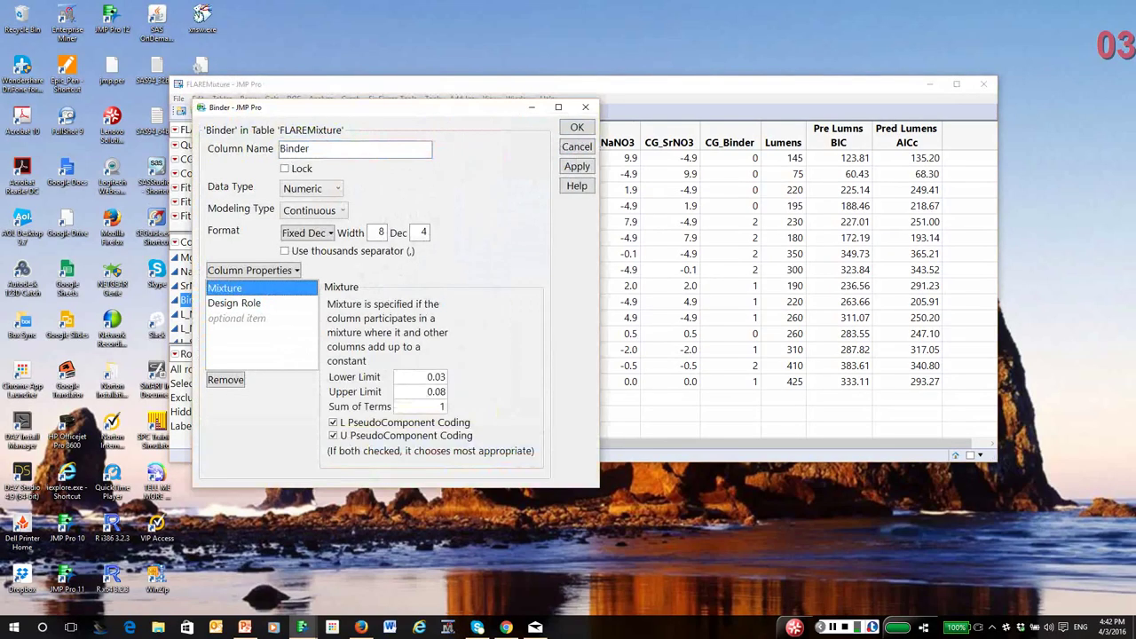
key(Return)
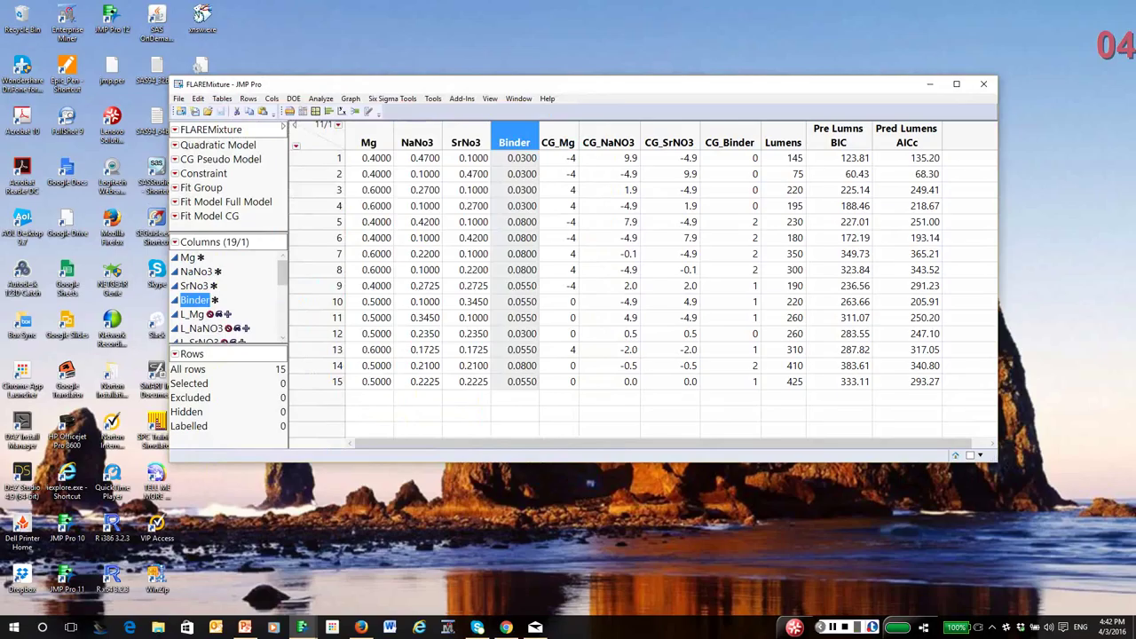
Highlight the columns CG_Mg through CG_Binder, inspect the CG_Binder column's formula and close it without changes
drag(557, 142, 730, 142)
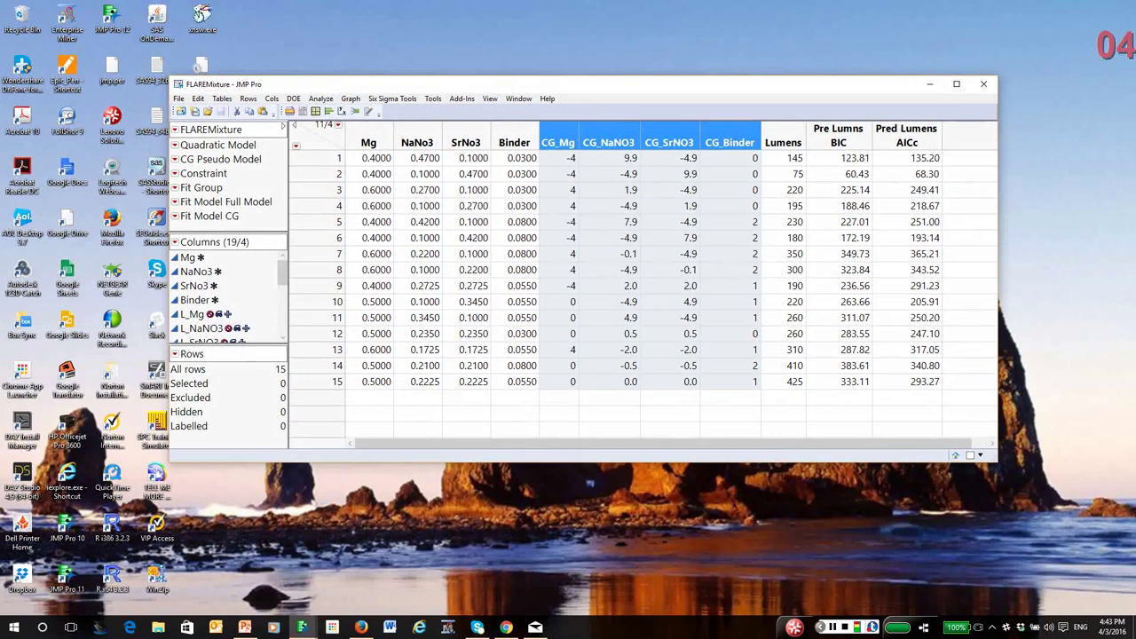
click(729, 142)
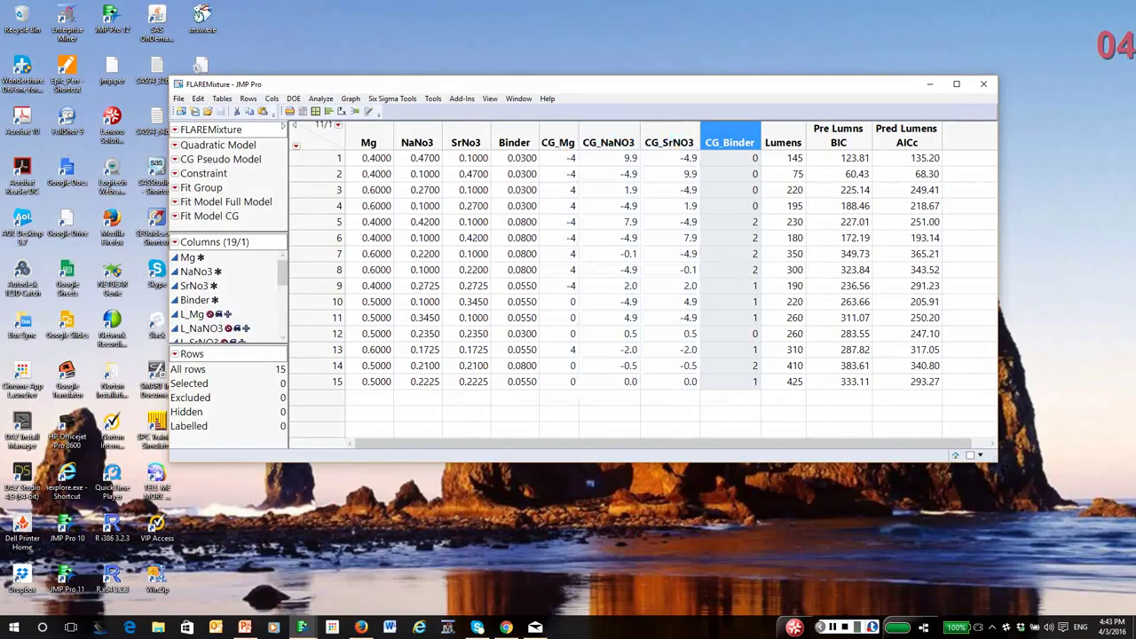
right_click(724, 139)
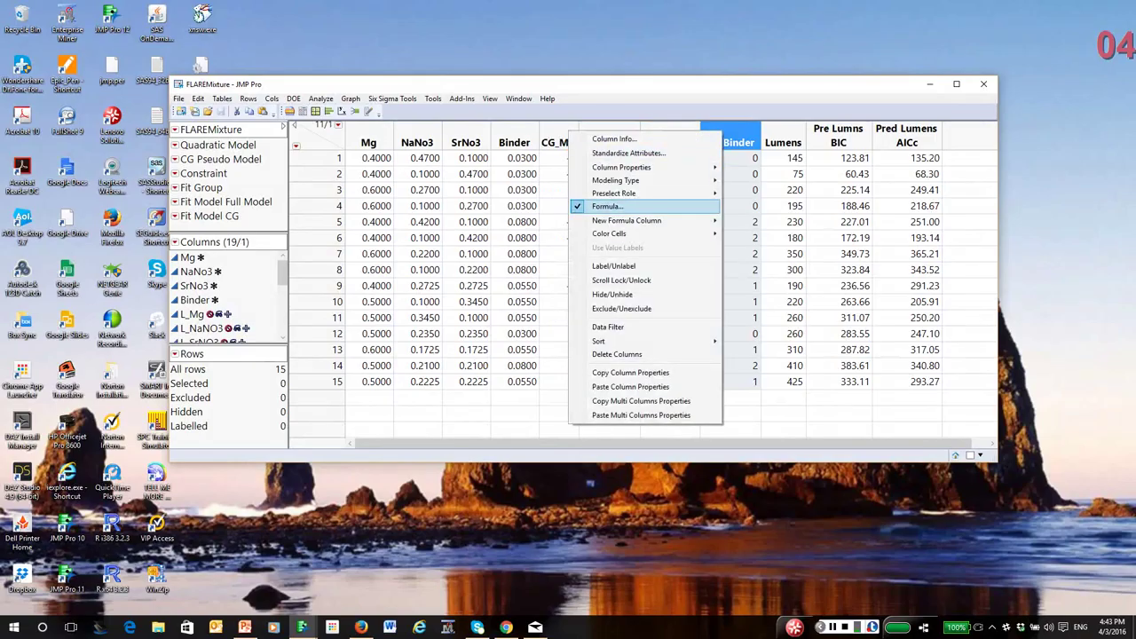
click(607, 205)
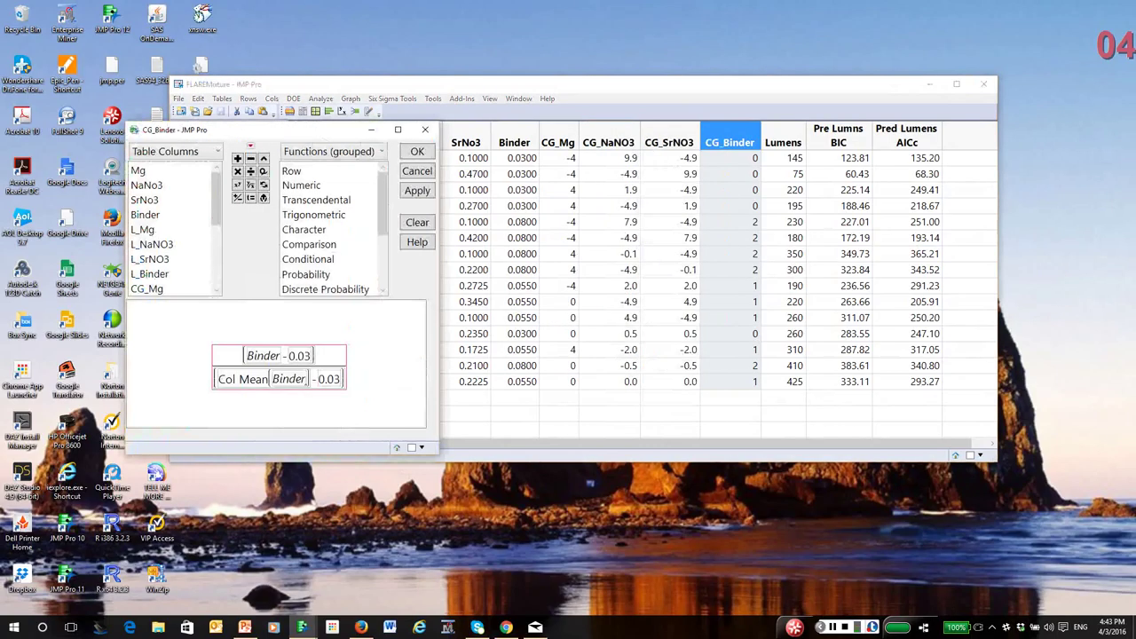
key(Escape)
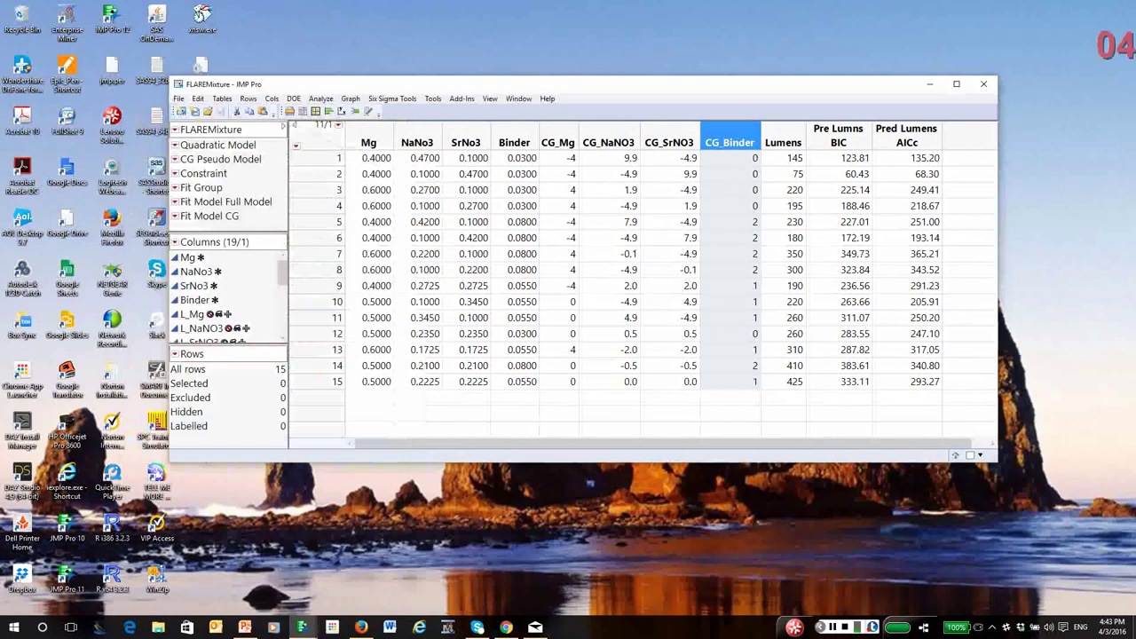
Inspect the CG_SrNO3 column's formula, close it without changes and clear the column selection
click(669, 136)
right_click(657, 140)
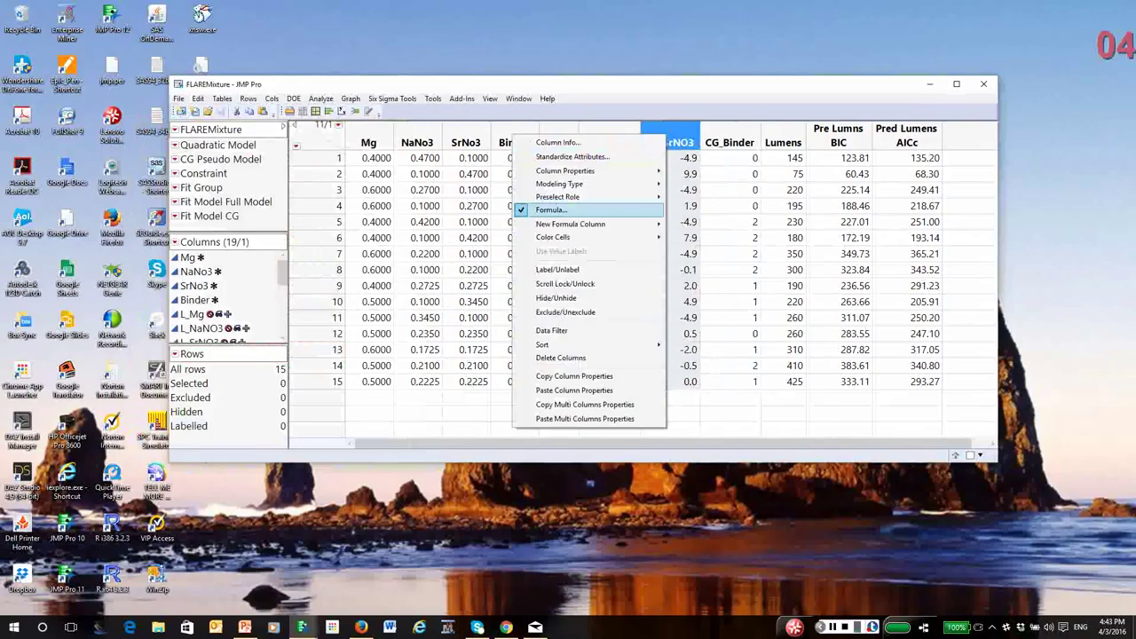
key(Return)
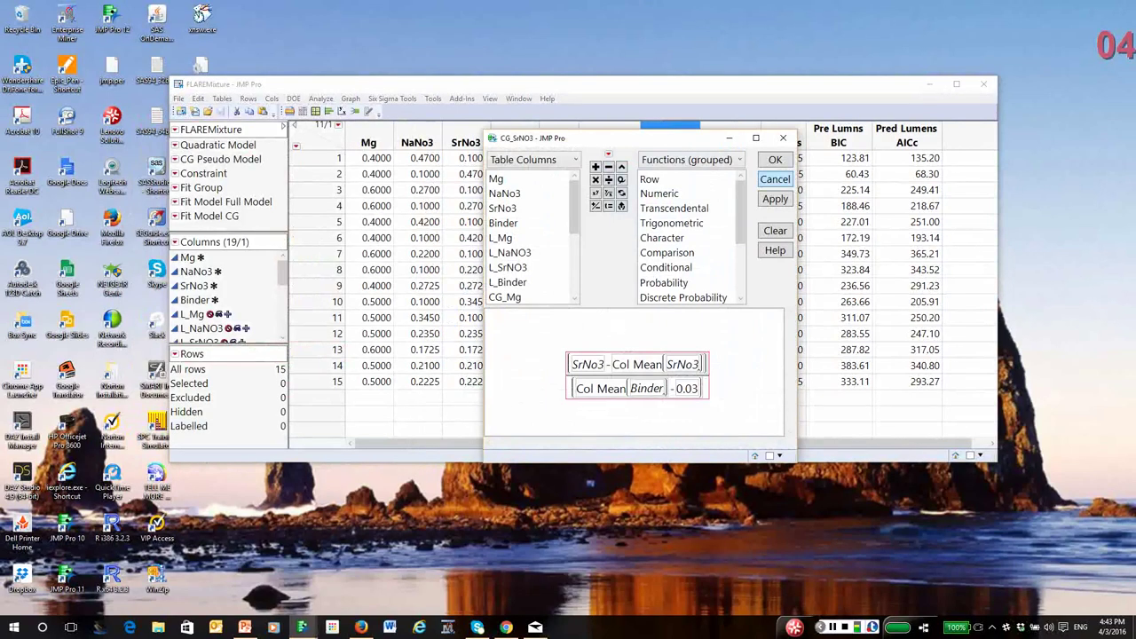
click(774, 178)
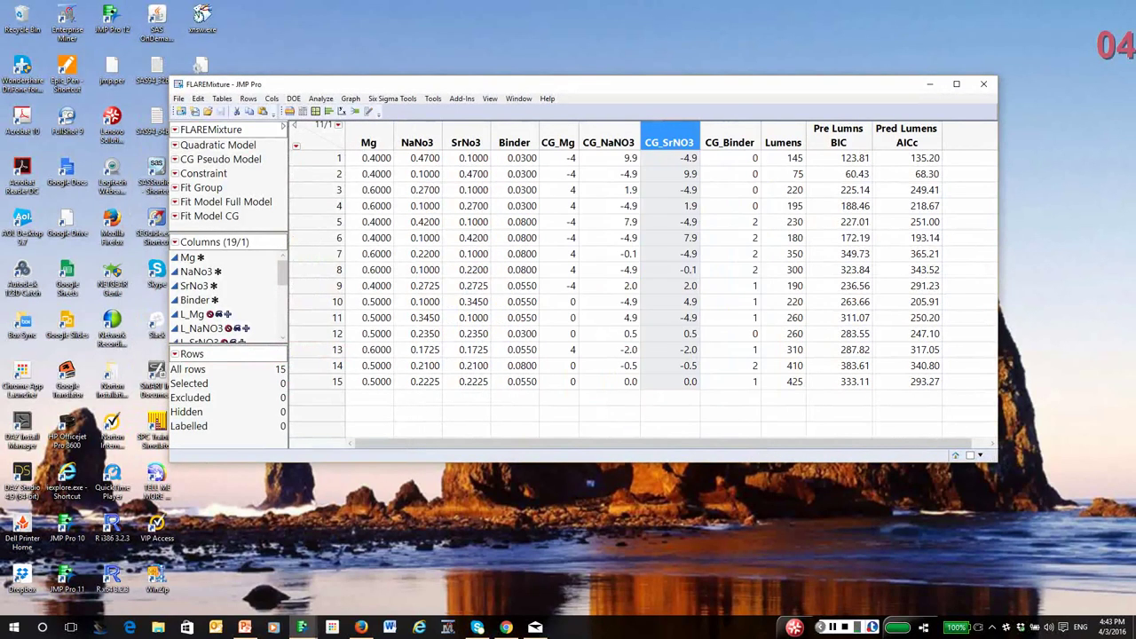
double_click(323, 133)
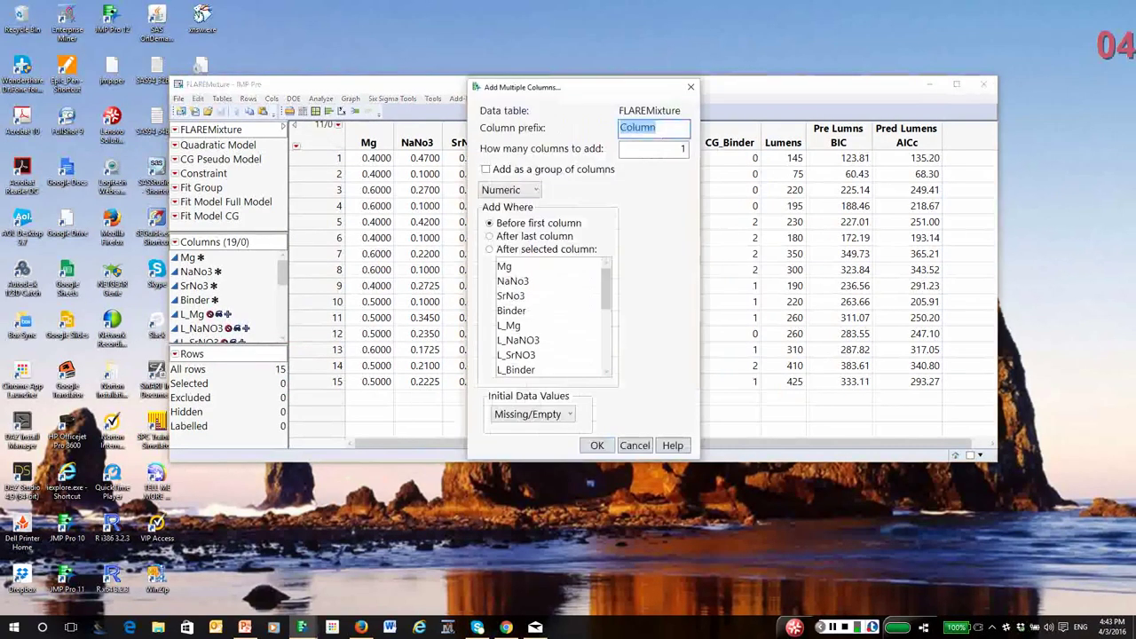
key(Escape)
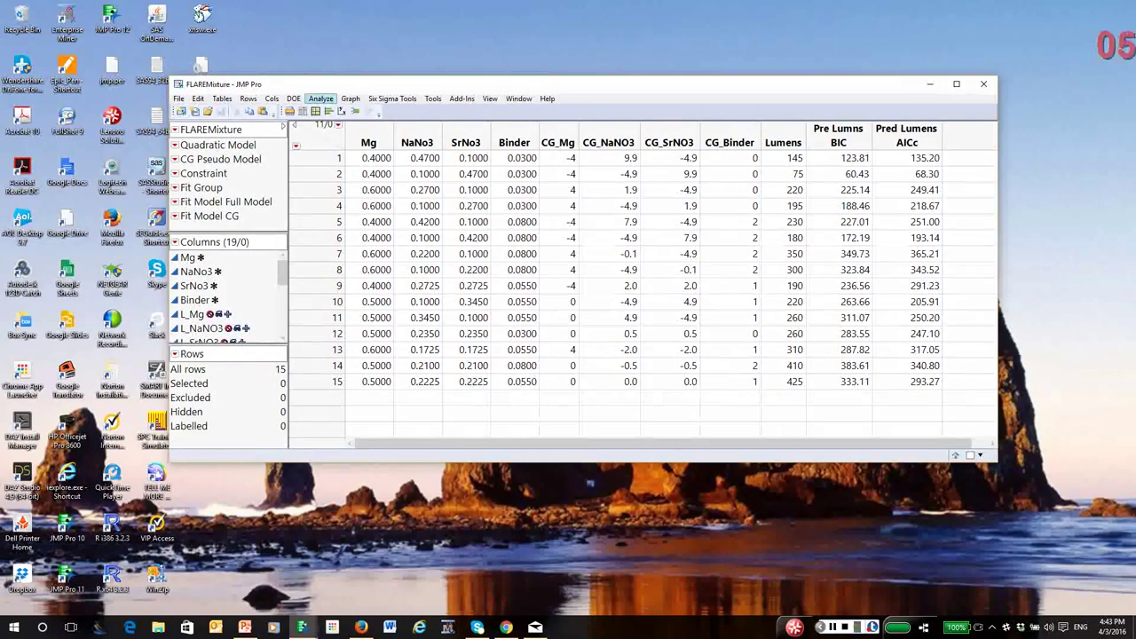
Start a Fit Model specification and assign Lumens as the Y response
click(320, 99)
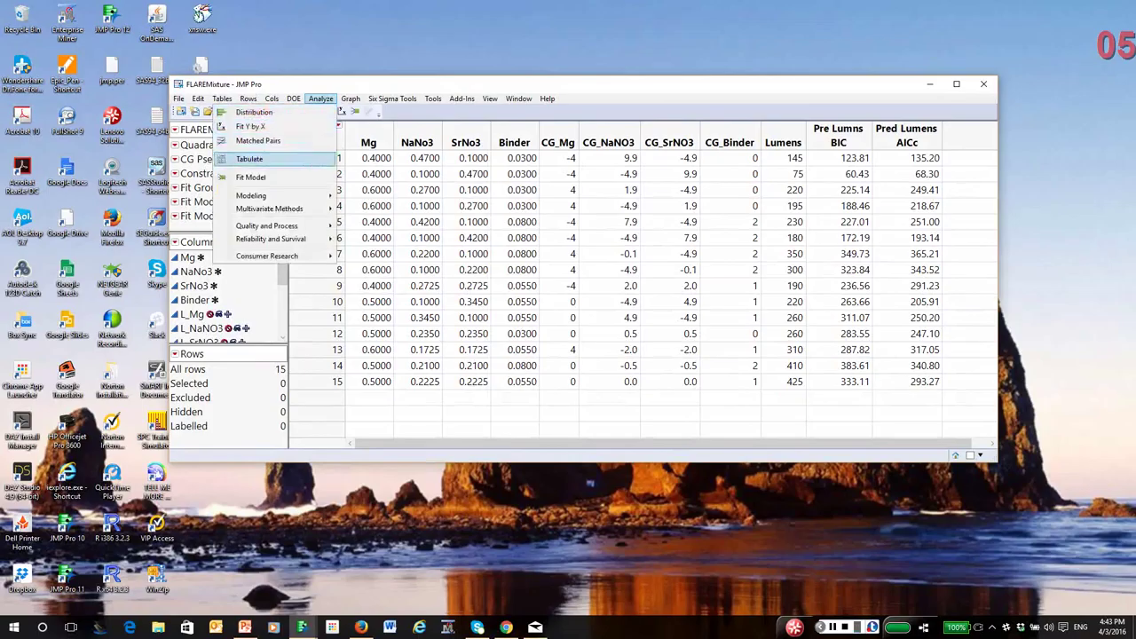
click(250, 177)
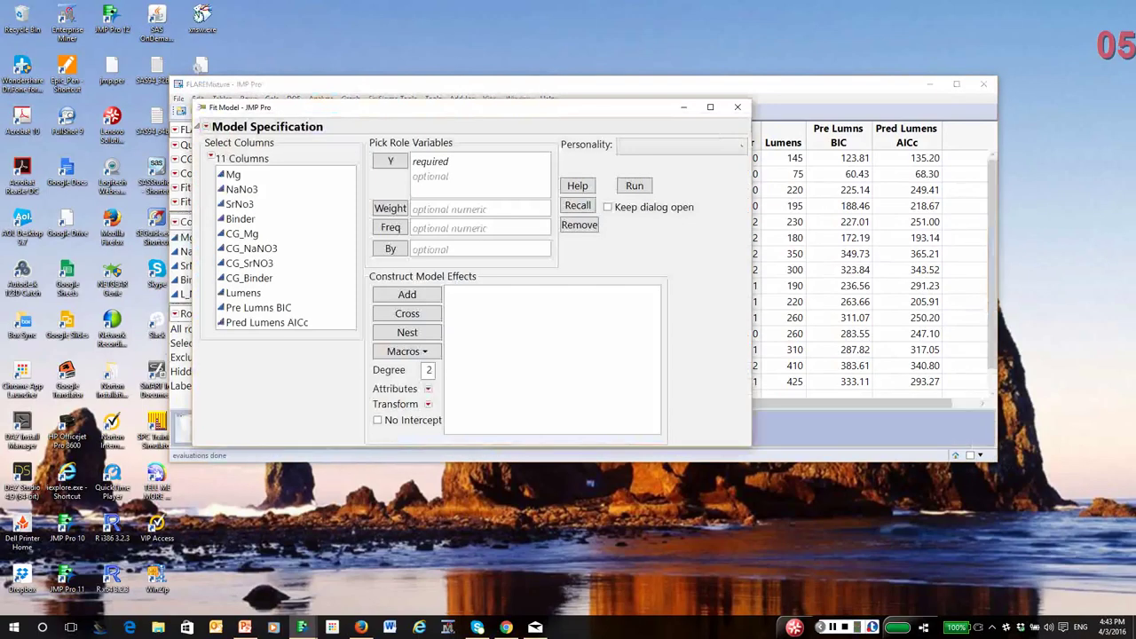
click(244, 292)
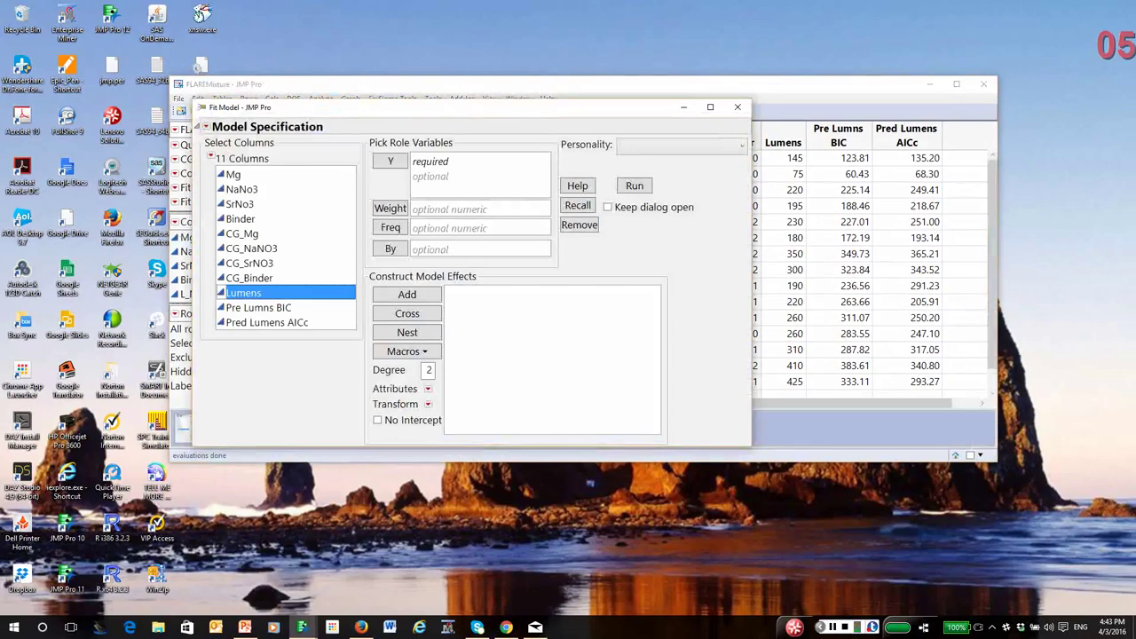
click(389, 161)
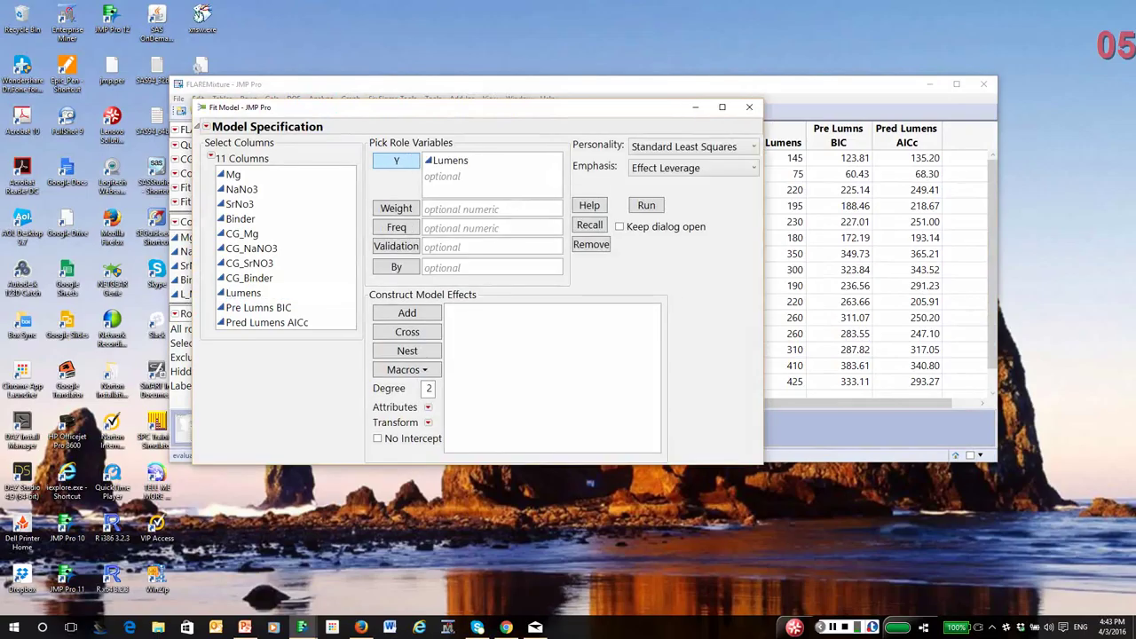
Add Mg, NaNo3, SrNo3 and Binder as Mixture Response Surface effects and run the standard least squares fit for Lumens
drag(233, 174, 241, 218)
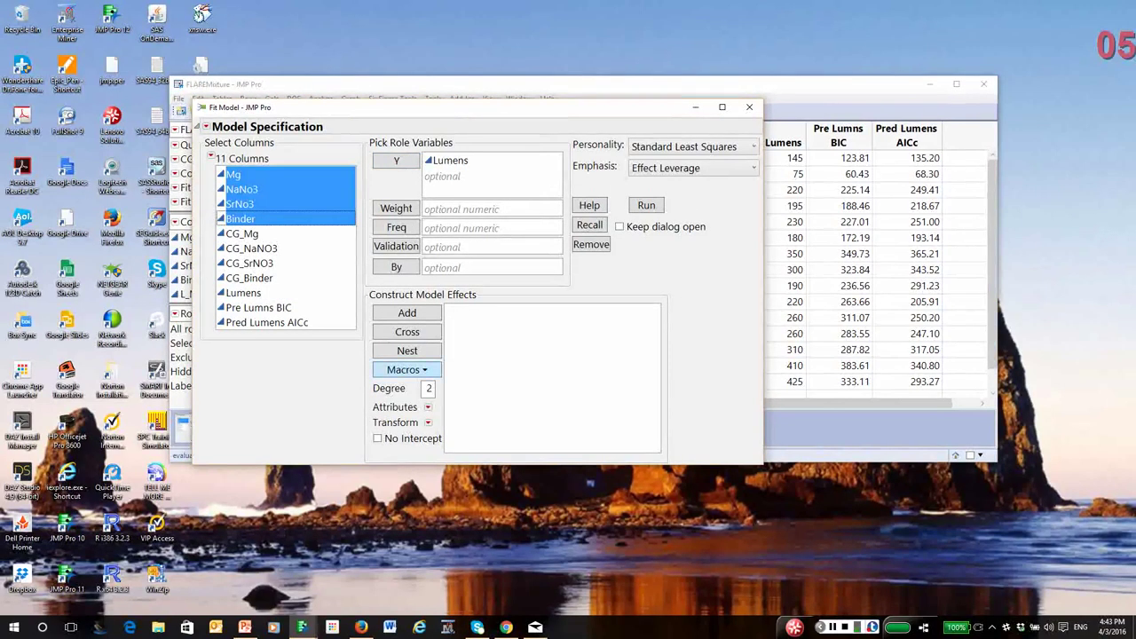
click(407, 369)
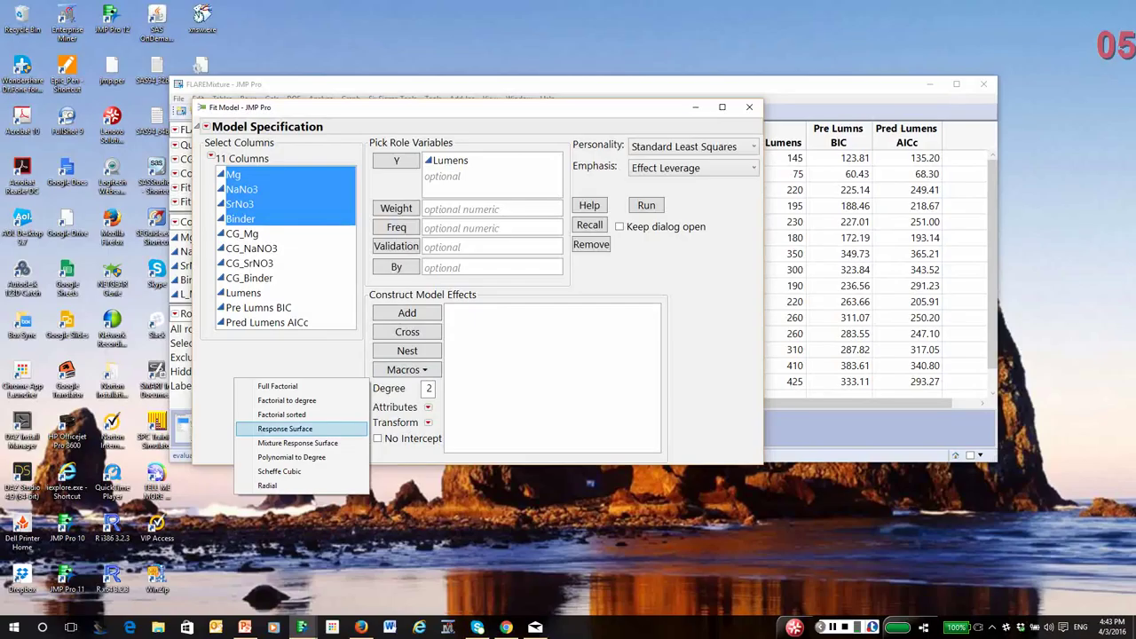
click(297, 443)
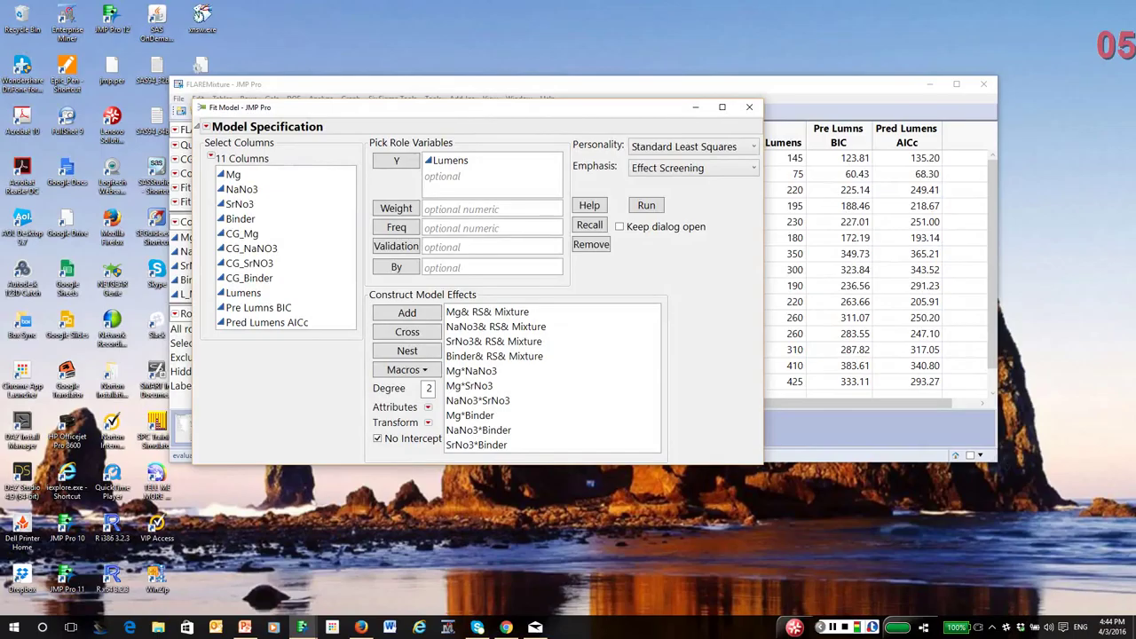
key(Return)
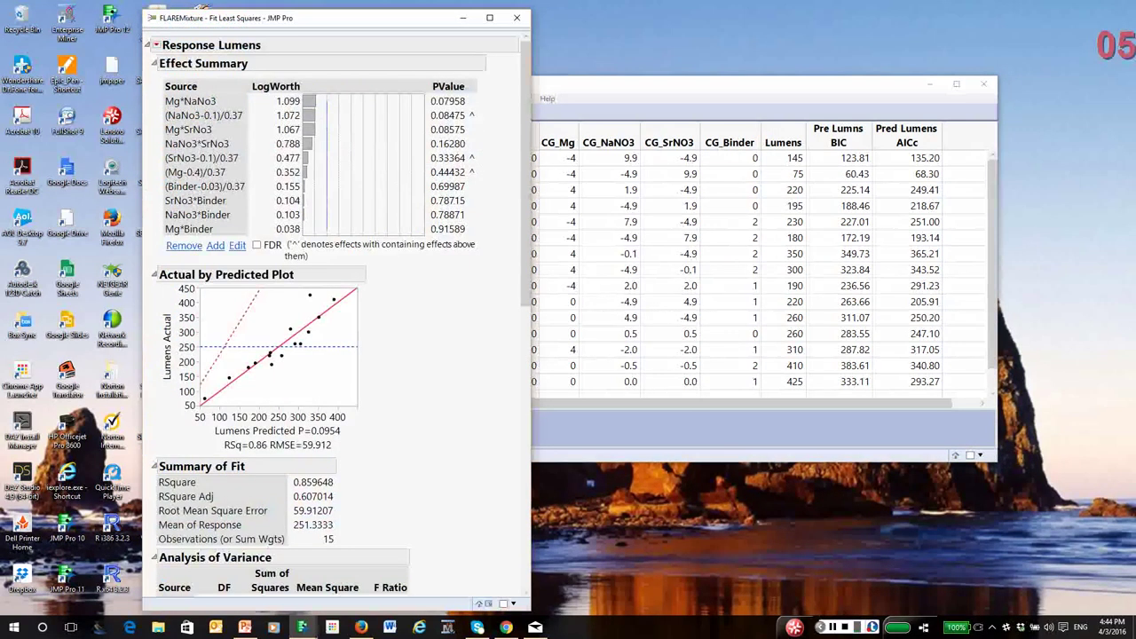
Examine the Parameter Estimates table: the p-values, the scaled mixture main effects, and the estimates and standard errors of the Binder interactions
drag(526, 174, 526, 454)
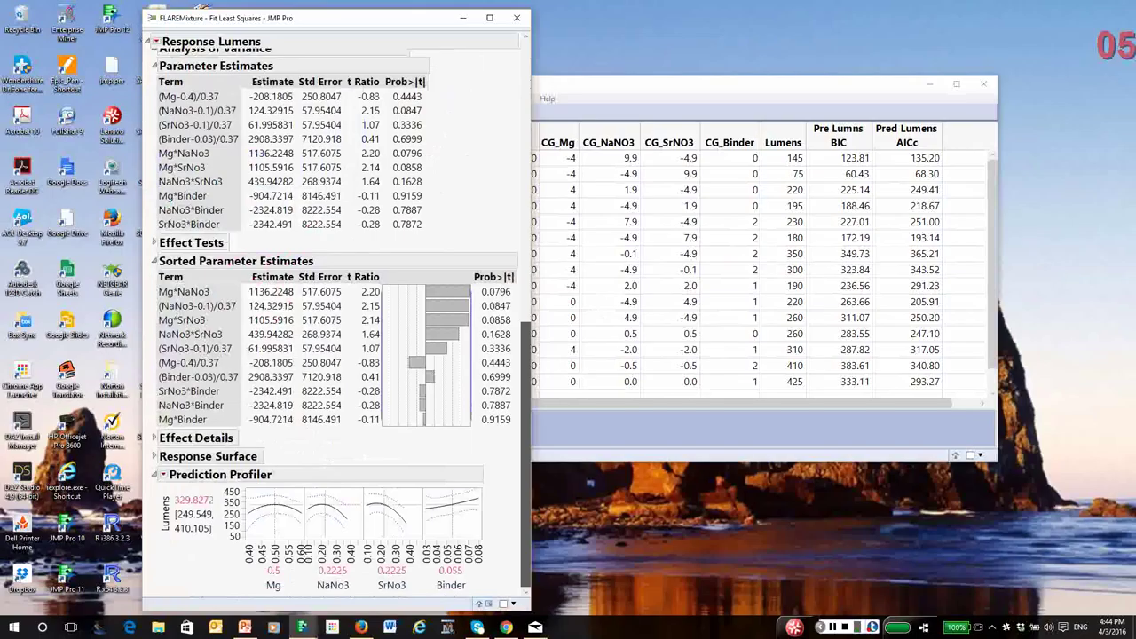
scroll(337, 320, up, 1)
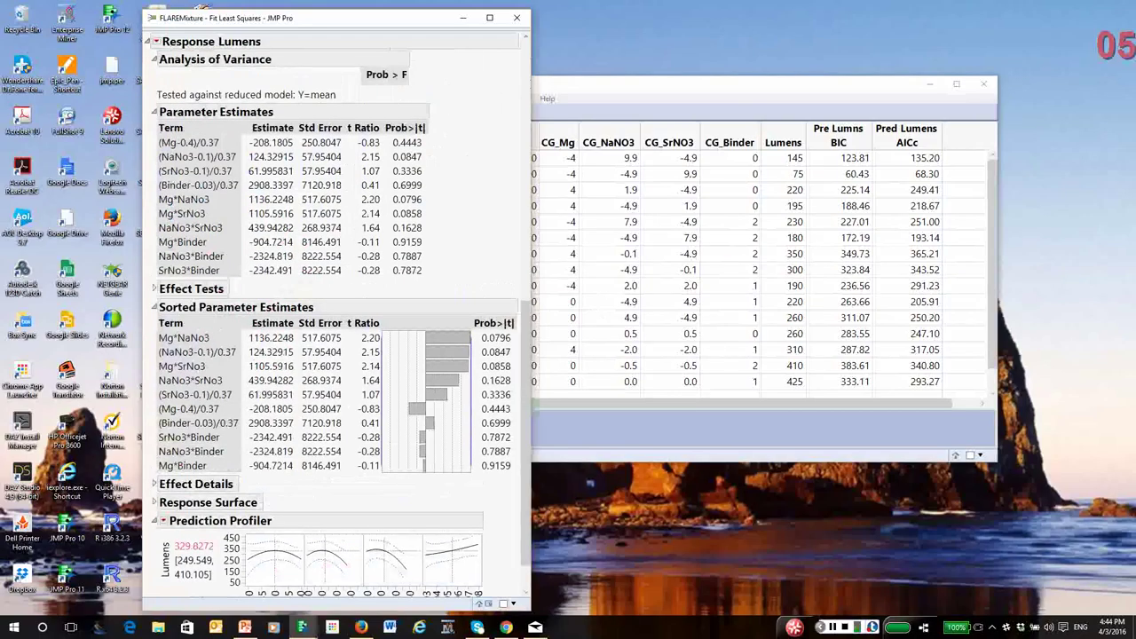
mouse_move(459, 142)
mouse_down()
mouse_move(377, 170)
mouse_move(373, 227)
mouse_move(499, 142)
mouse_move(475, 115)
mouse_up()
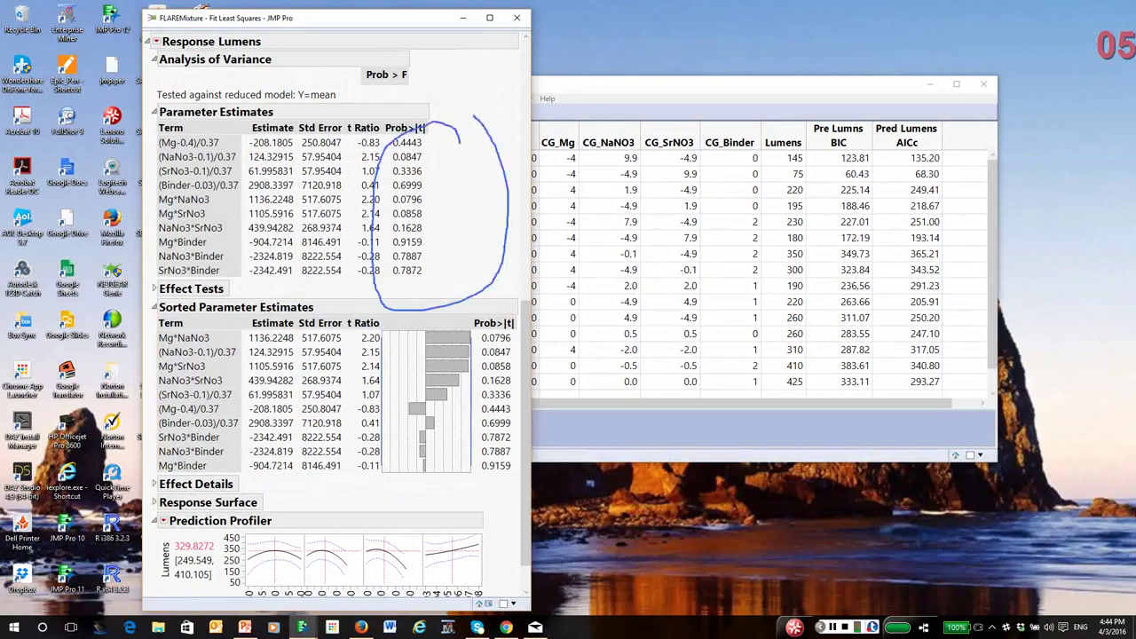
key(Escape)
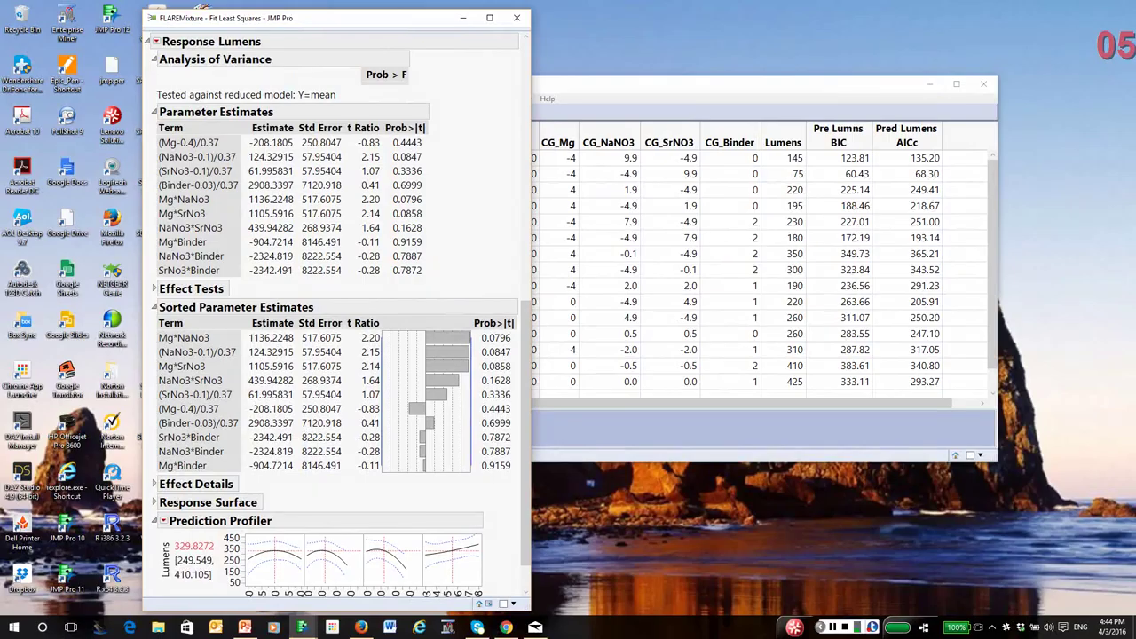
mouse_move(150, 140)
mouse_down()
mouse_move(148, 165)
mouse_move(209, 191)
mouse_move(246, 126)
mouse_move(151, 138)
mouse_up()
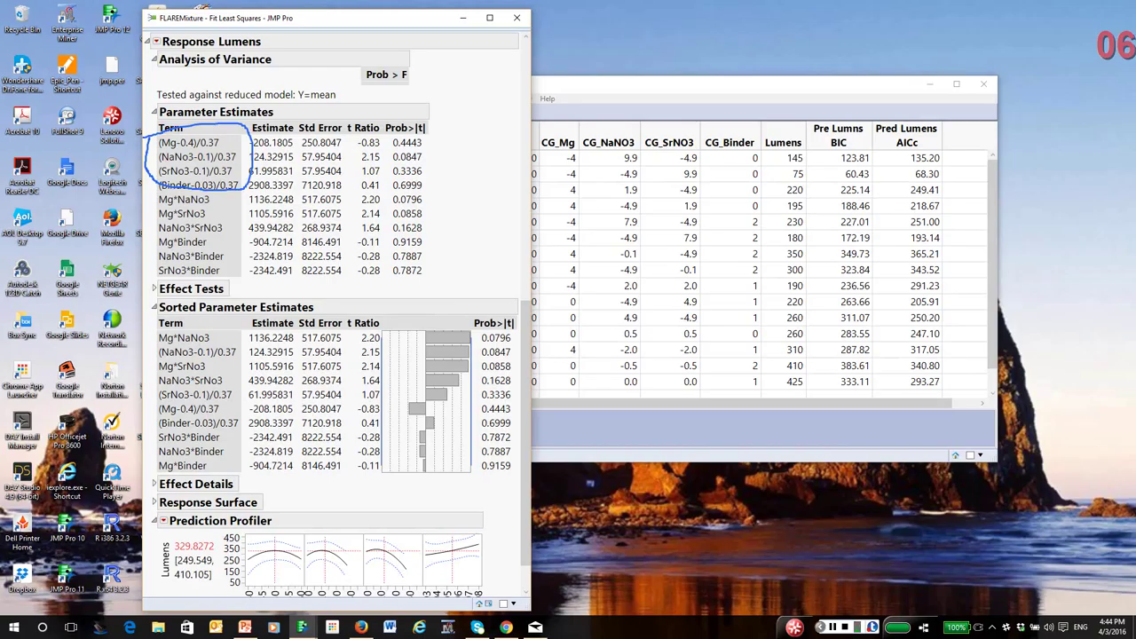
key(Escape)
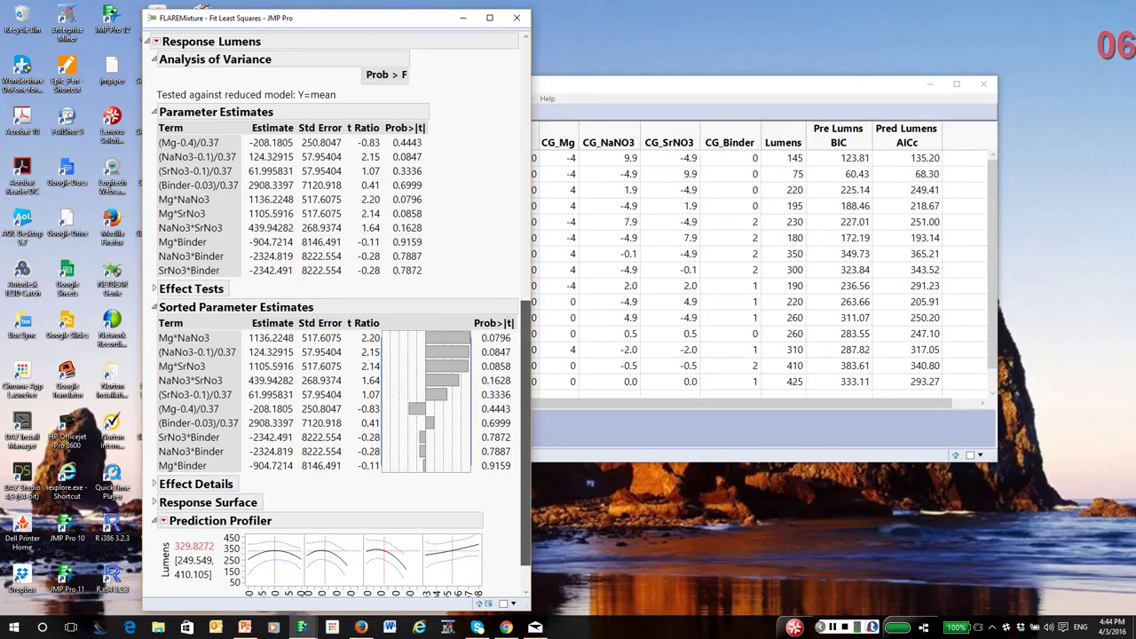
scroll(342, 332, up, 2)
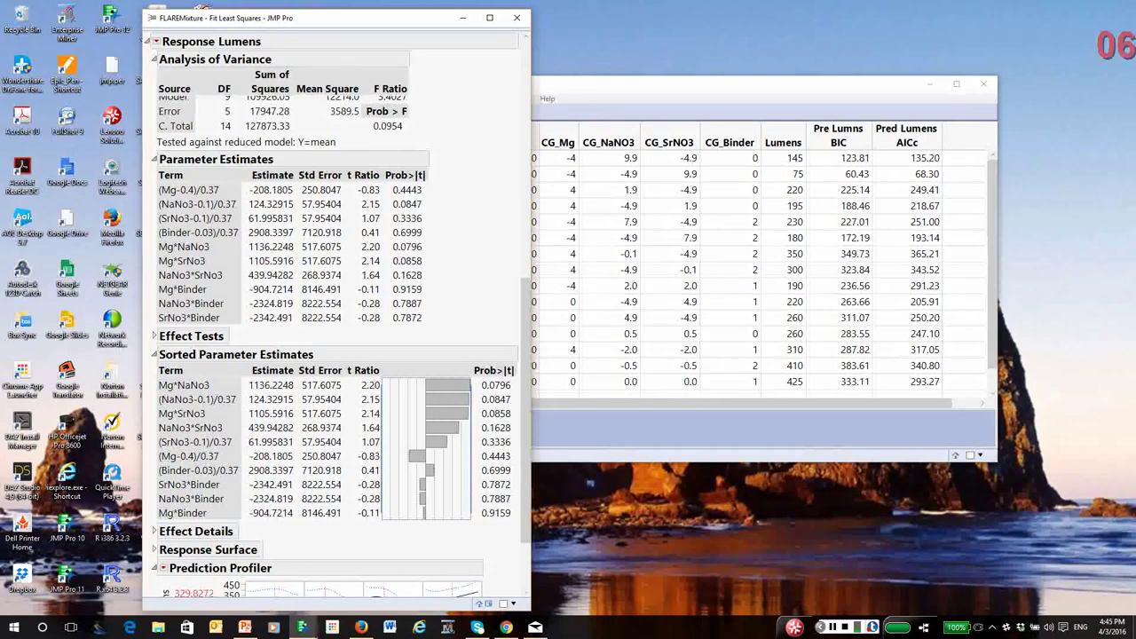
mouse_move(149, 311)
mouse_down()
mouse_move(176, 327)
mouse_move(293, 330)
mouse_move(341, 323)
mouse_move(357, 303)
mouse_move(351, 293)
mouse_move(202, 290)
mouse_move(147, 319)
mouse_up()
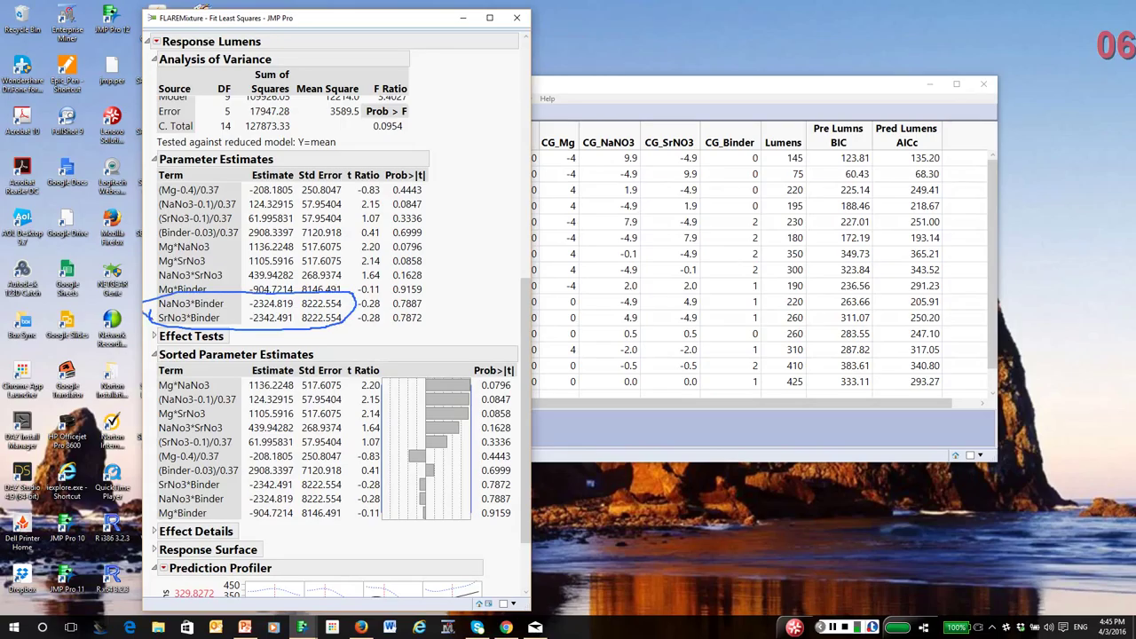
key(Escape)
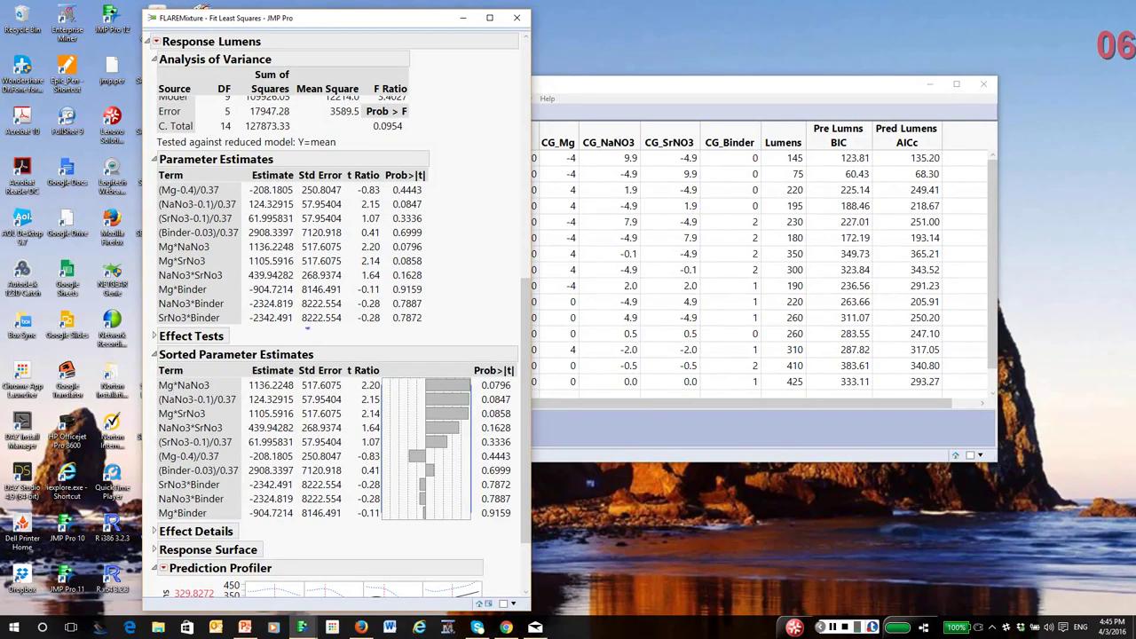
mouse_move(307, 328)
mouse_down()
mouse_move(337, 332)
mouse_move(339, 287)
mouse_move(319, 288)
mouse_move(302, 325)
mouse_move(316, 331)
mouse_up()
key(Escape)
Show the Correlation of Estimates for the Lumens fit and examine the correlations among the Binder interaction terms
click(156, 41)
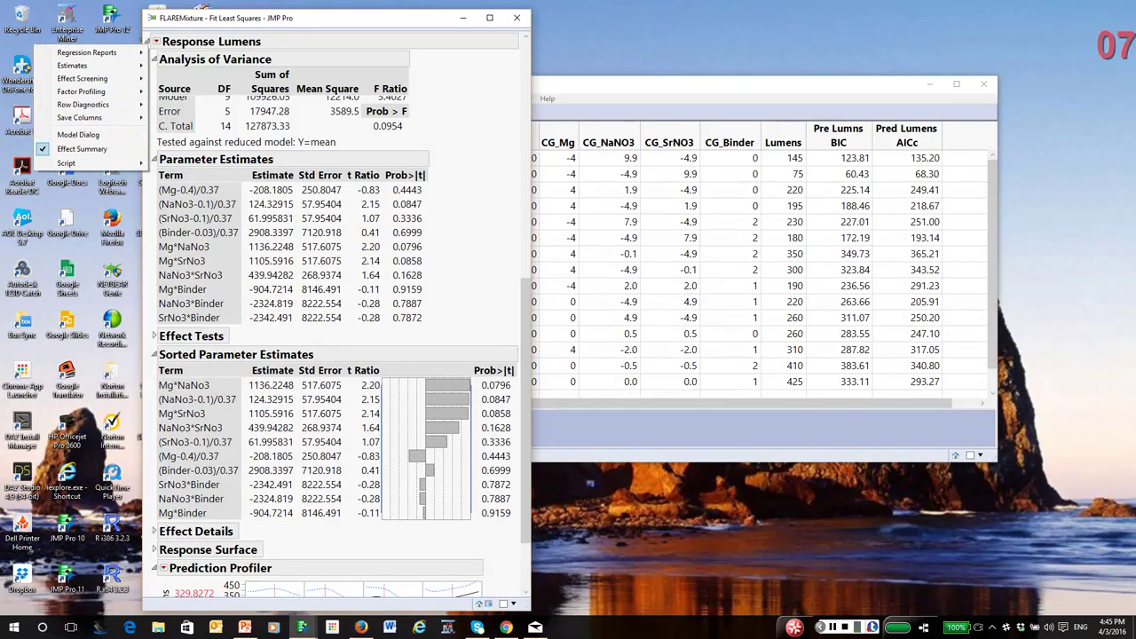
mouse_move(72, 65)
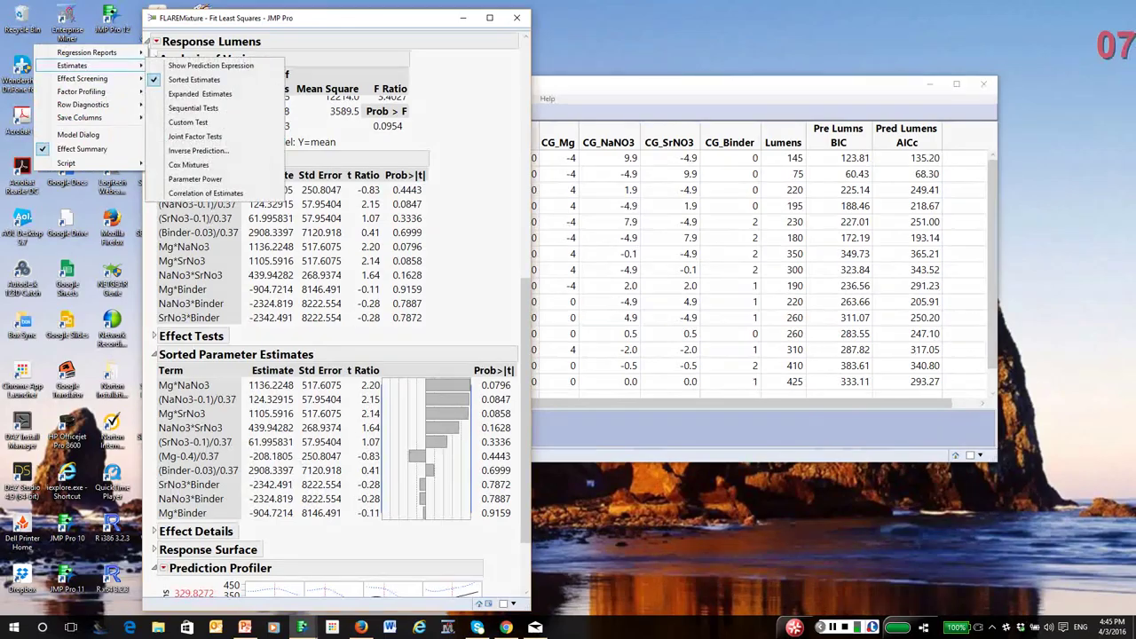
click(205, 193)
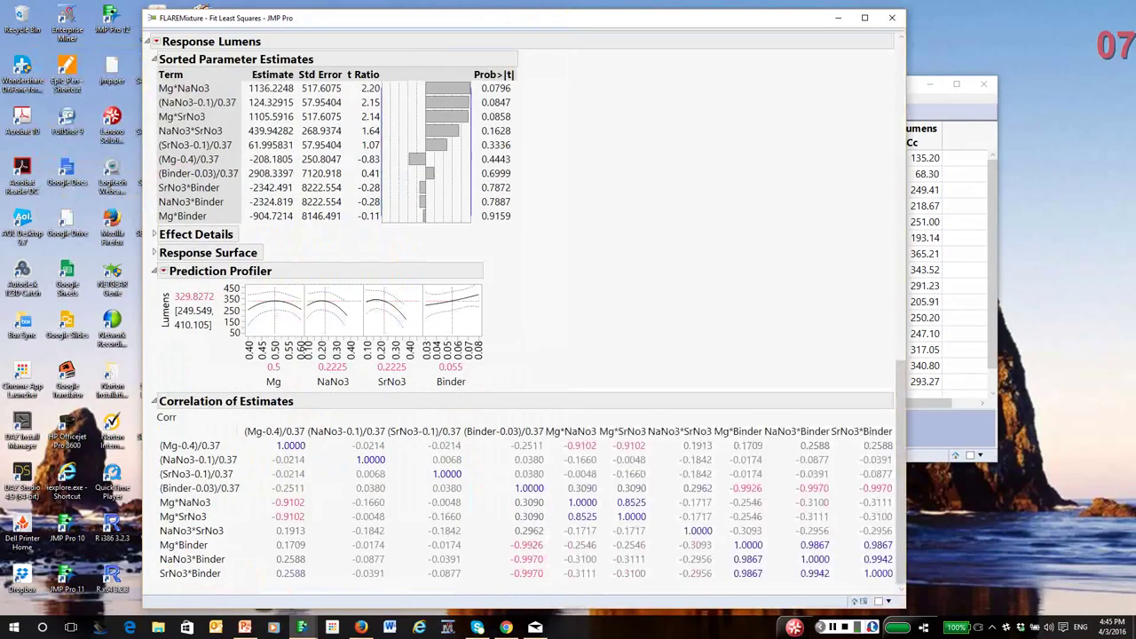
mouse_move(730, 538)
mouse_down()
mouse_move(735, 594)
mouse_move(901, 585)
mouse_move(728, 511)
mouse_move(728, 548)
mouse_up()
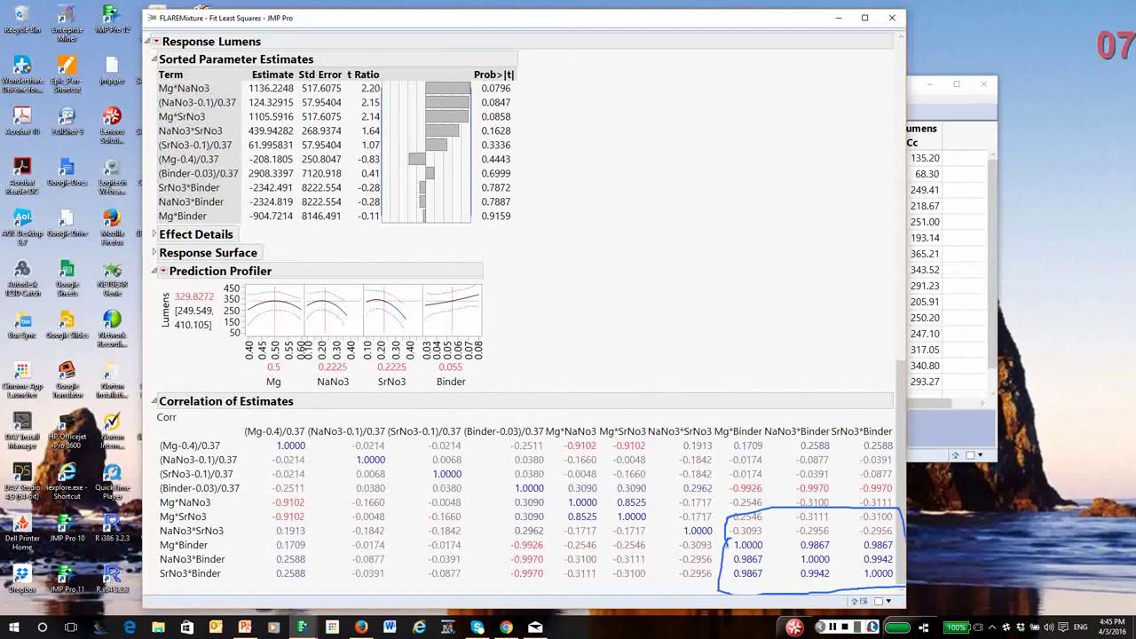
key(Escape)
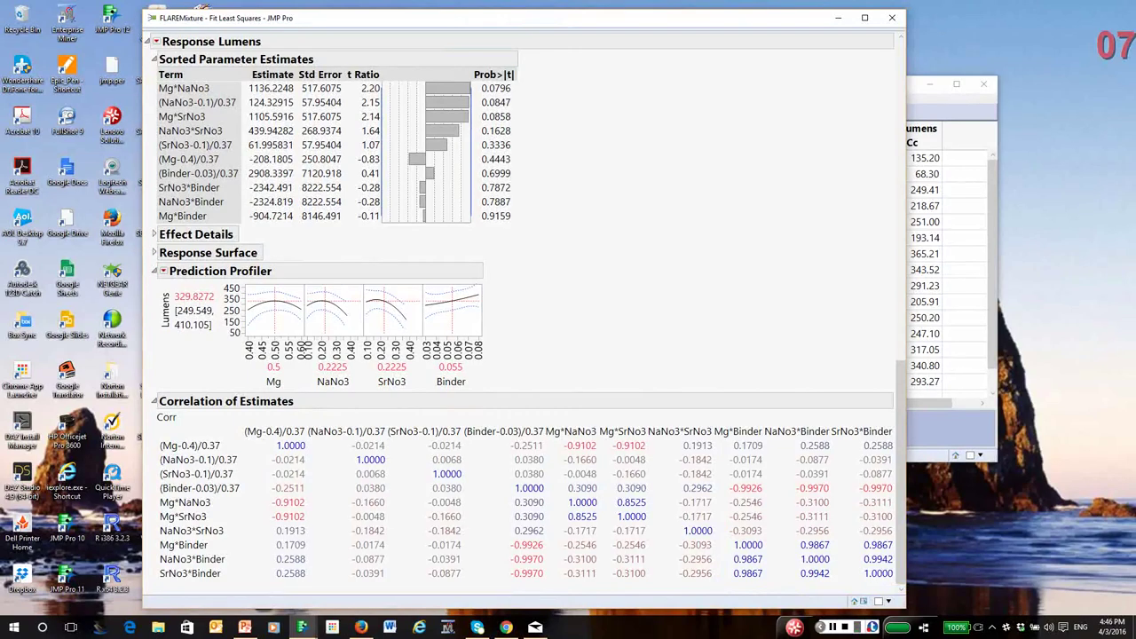
Review the estimate of the (Mg-0.4)/0.37 term in the Parameter Estimates and close the least squares report
scroll(524, 319, up, 4)
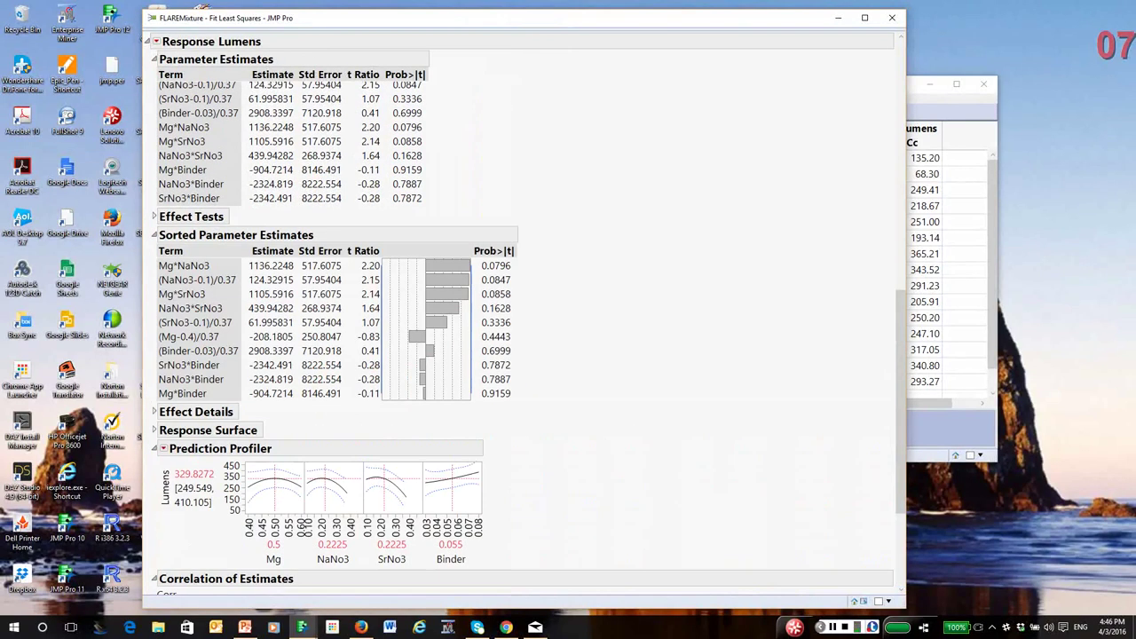
mouse_move(261, 354)
mouse_down()
mouse_move(295, 399)
mouse_move(238, 353)
mouse_up()
scroll(524, 319, up, 1)
scroll(524, 319, up, 4)
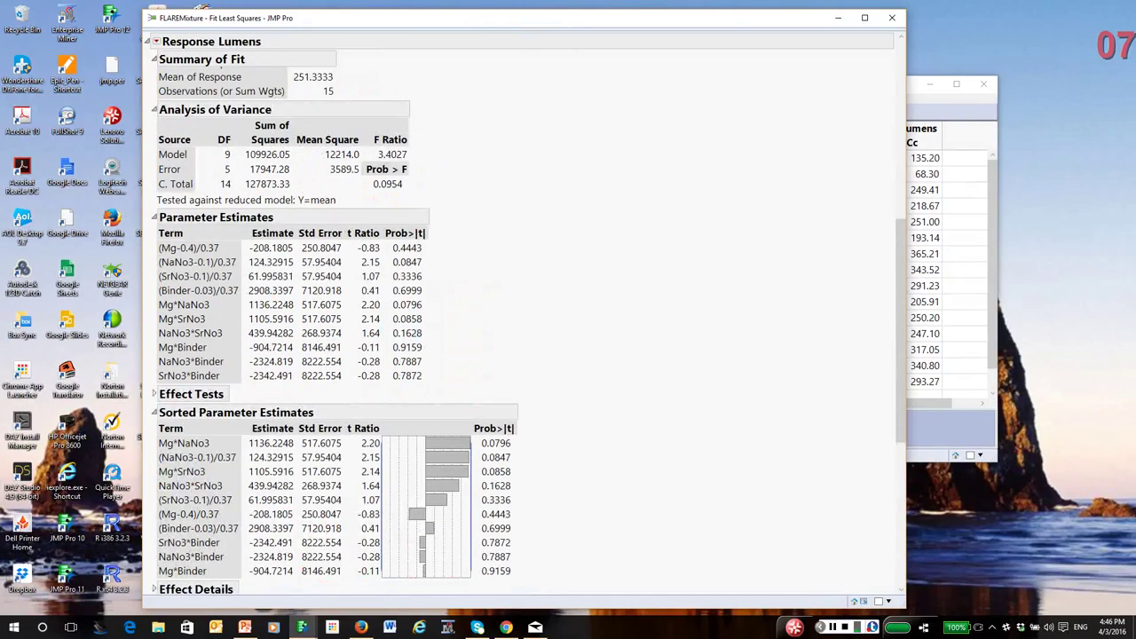
mouse_move(153, 234)
mouse_down()
mouse_move(149, 256)
mouse_move(247, 261)
mouse_move(295, 242)
mouse_move(151, 241)
mouse_up()
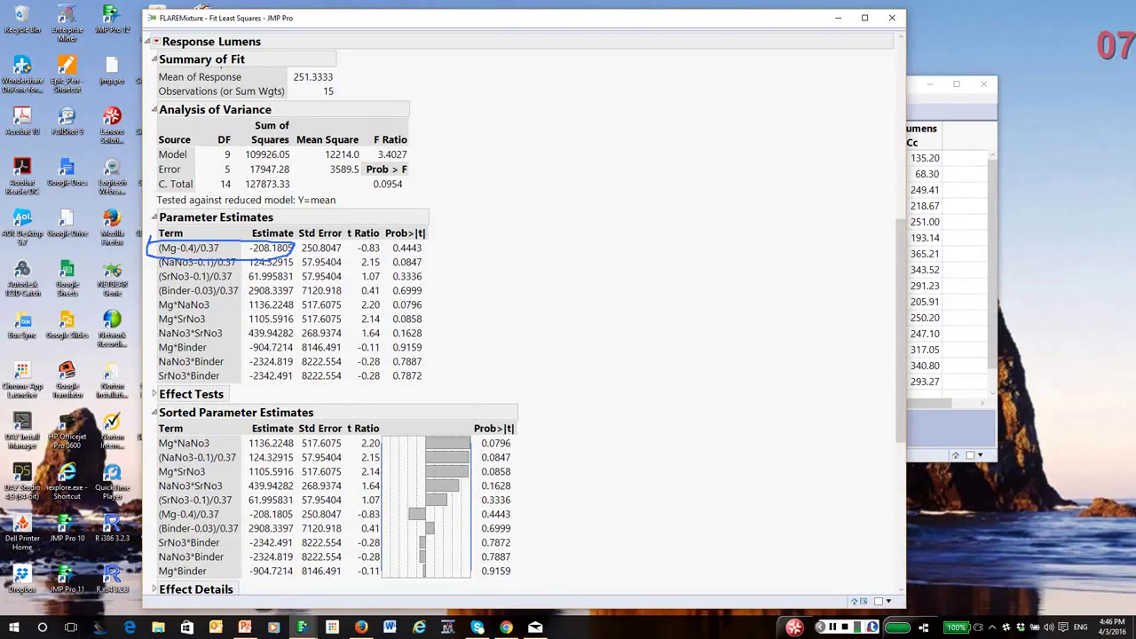
key(Escape)
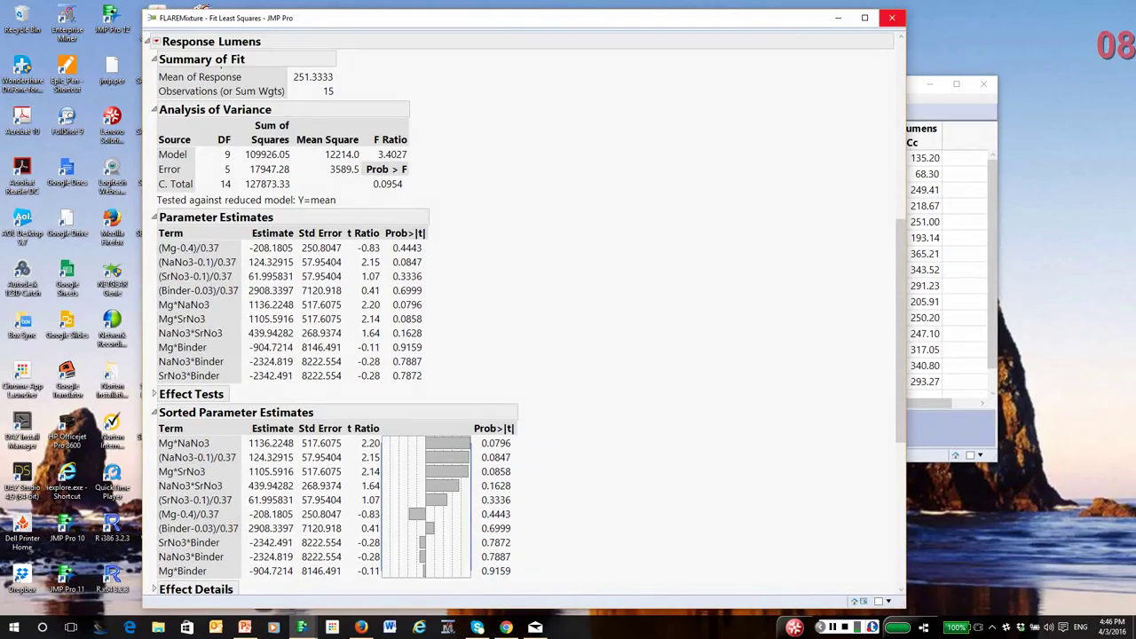
click(892, 17)
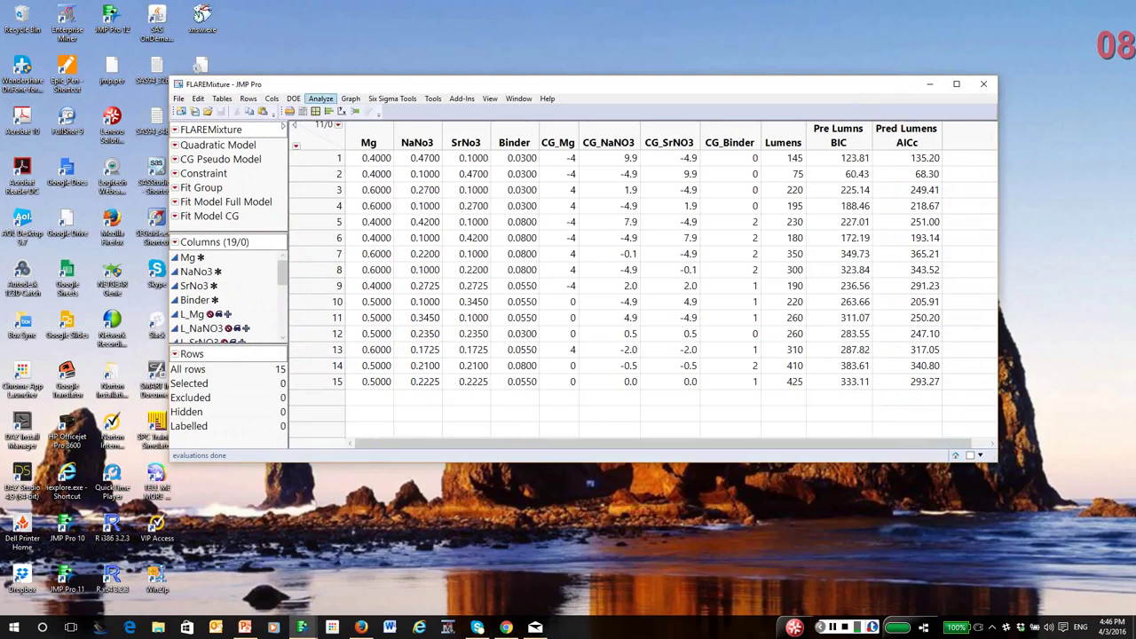
Start a new Fit Model, recall the previous Lumens mixture specification, set the personality to Stepwise and run it
click(320, 98)
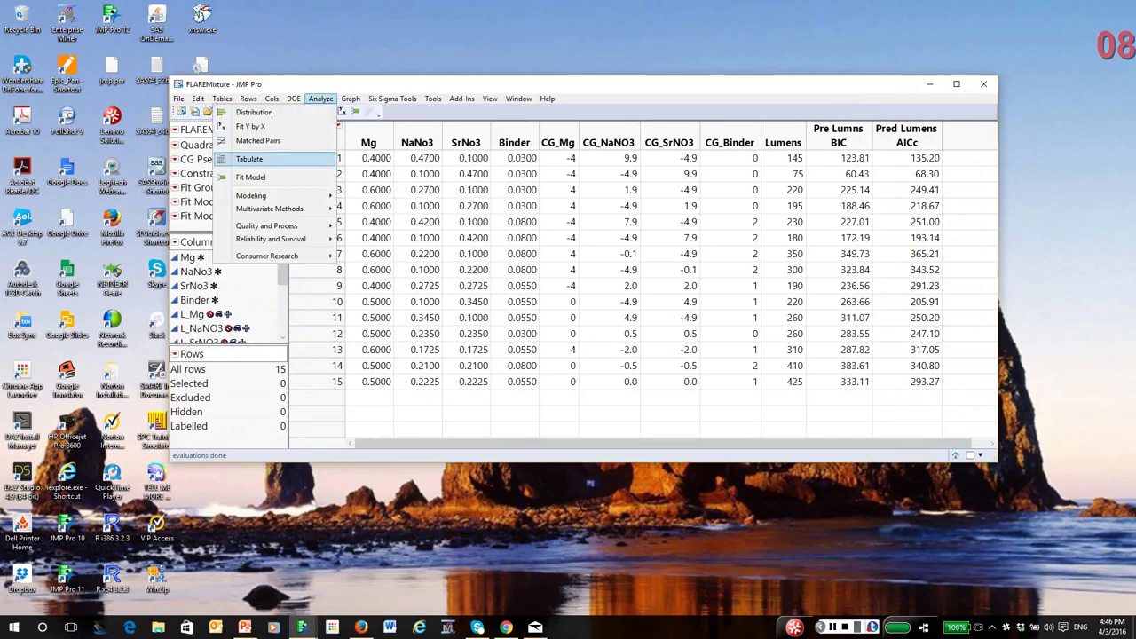
click(250, 177)
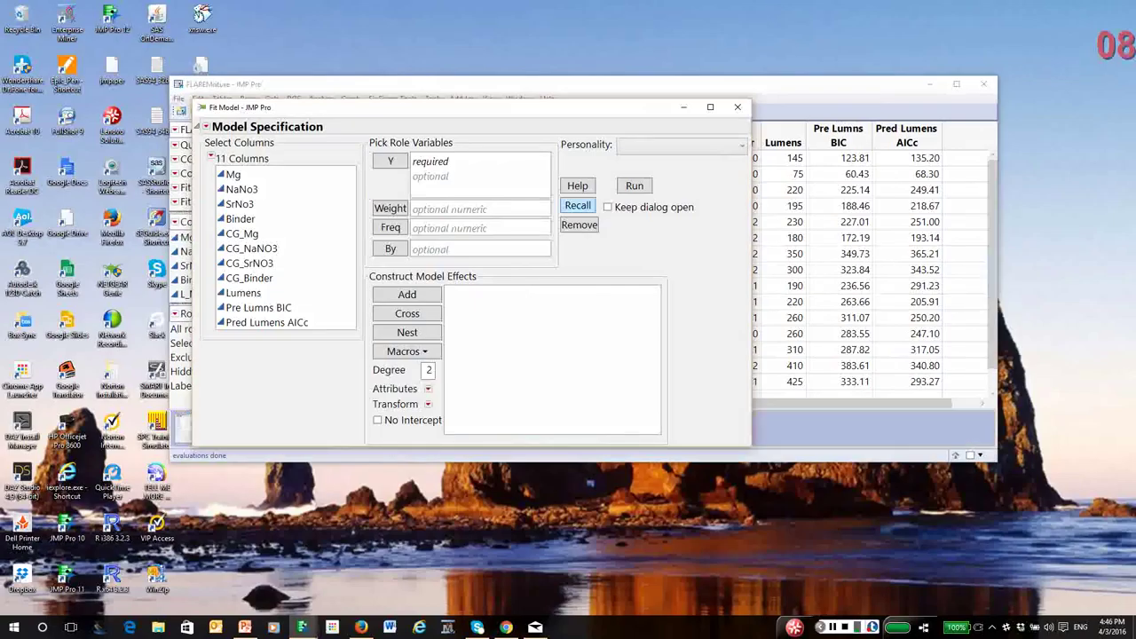
click(577, 205)
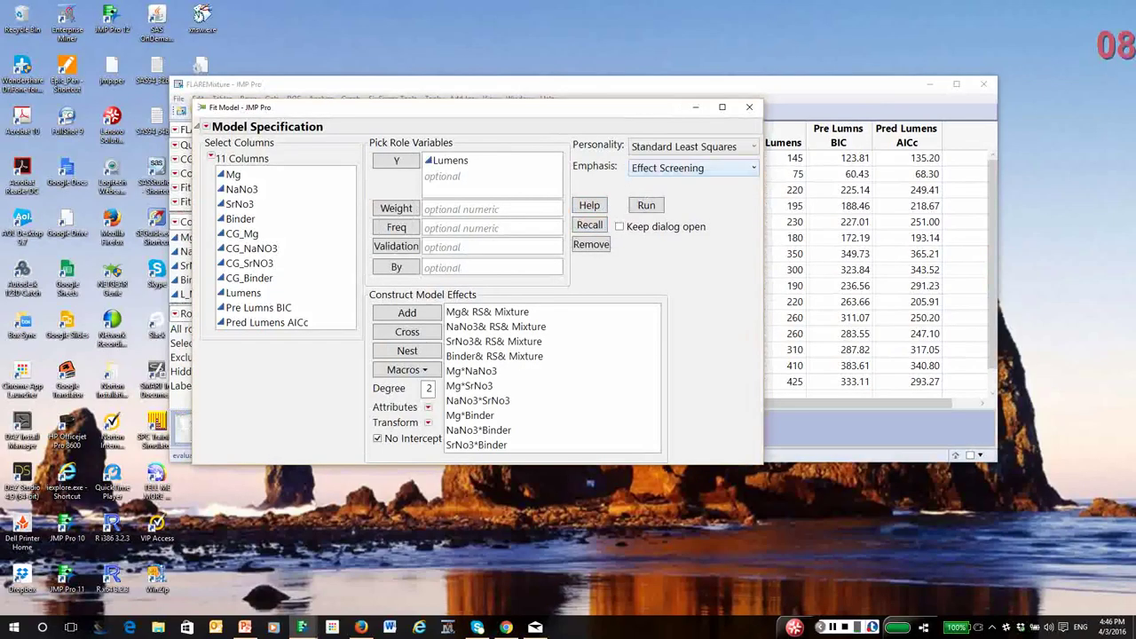
click(692, 147)
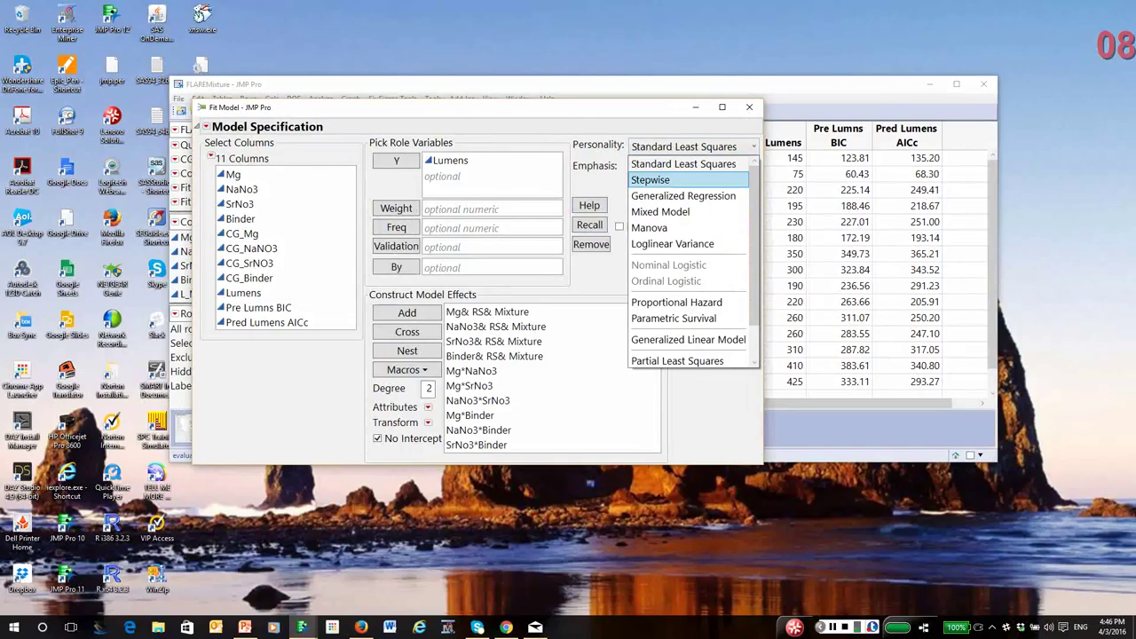
click(651, 180)
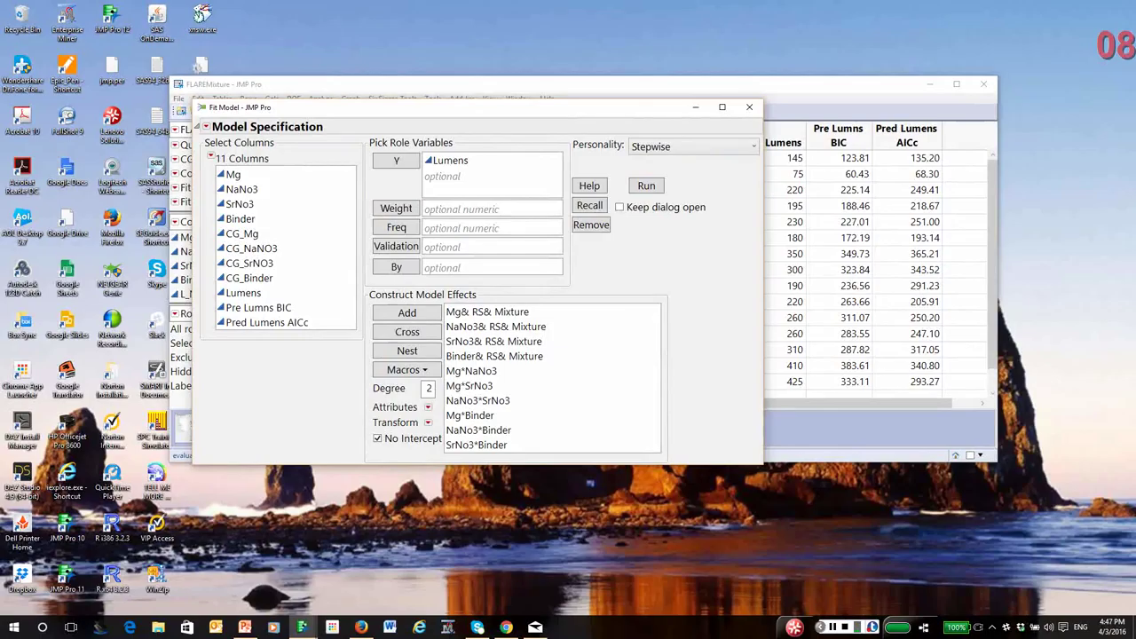
key(Return)
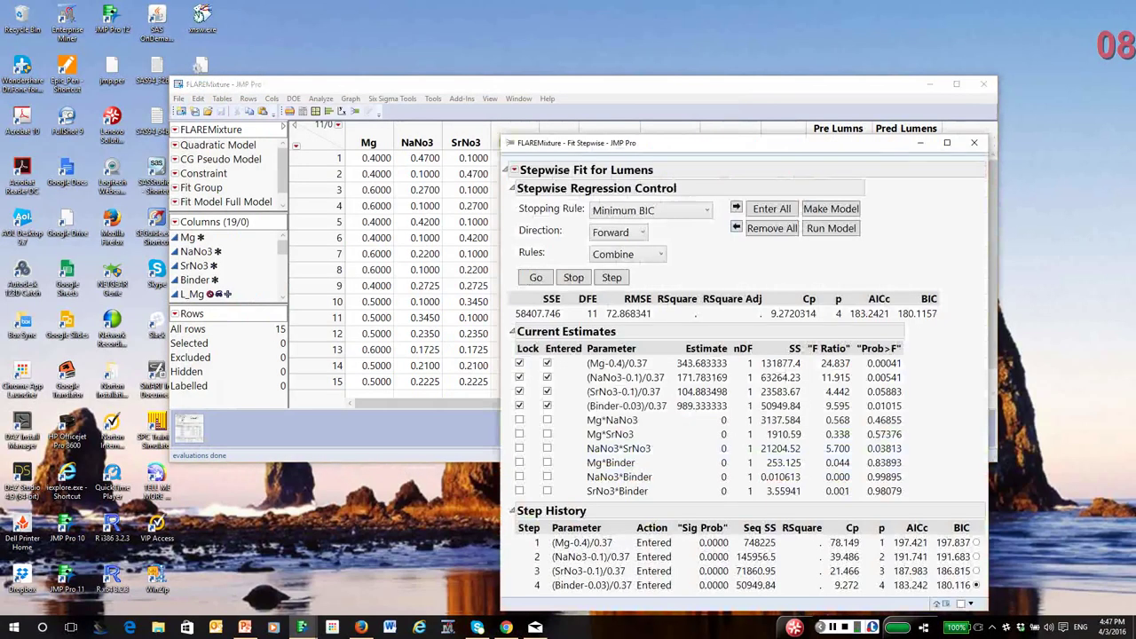
Check the stepwise settings and fit criteria, advance the forward selection one term, and run it to completion with the Minimum BIC stopping rule
drag(736, 143, 546, 19)
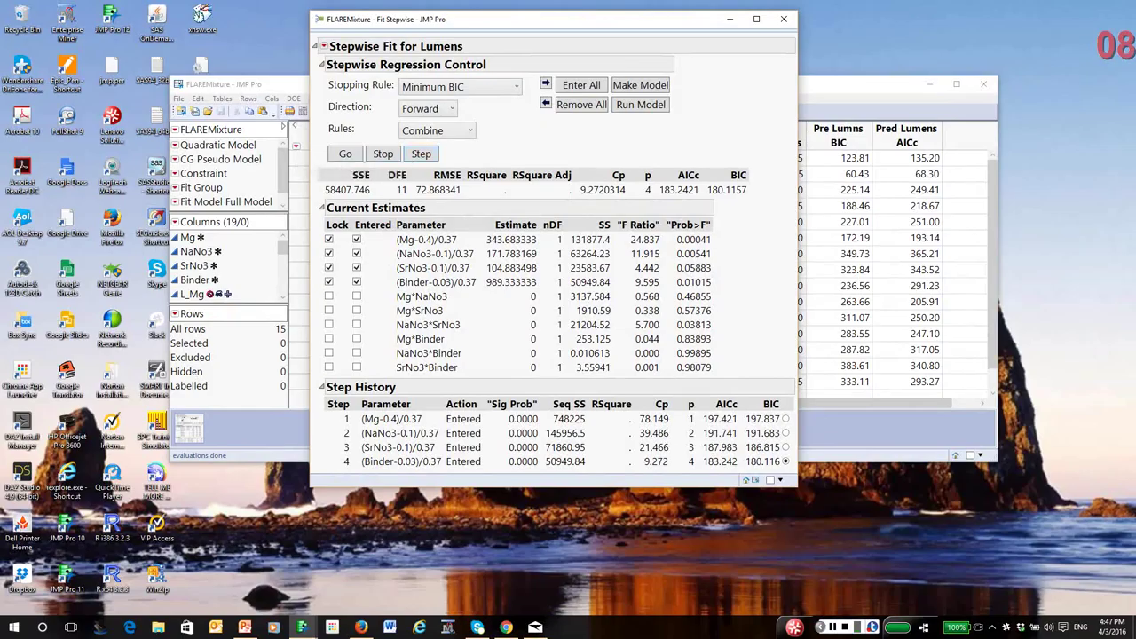
mouse_move(322, 96)
mouse_down()
mouse_move(317, 121)
mouse_move(482, 106)
mouse_move(327, 99)
mouse_up()
key(Escape)
drag(744, 204, 619, 171)
key(Escape)
click(421, 153)
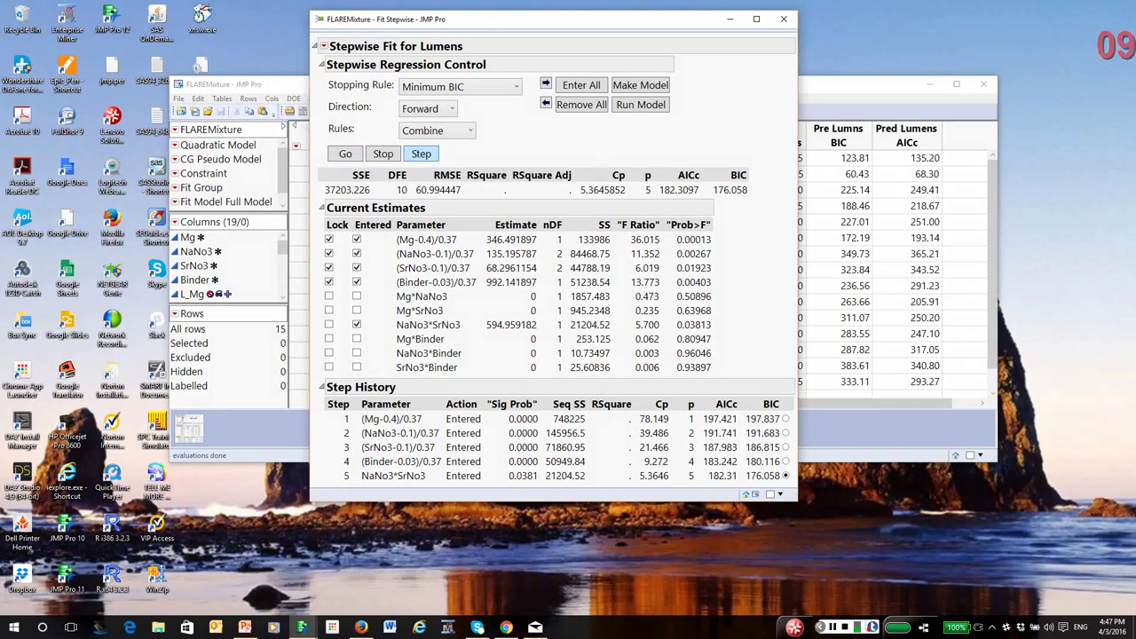
click(344, 154)
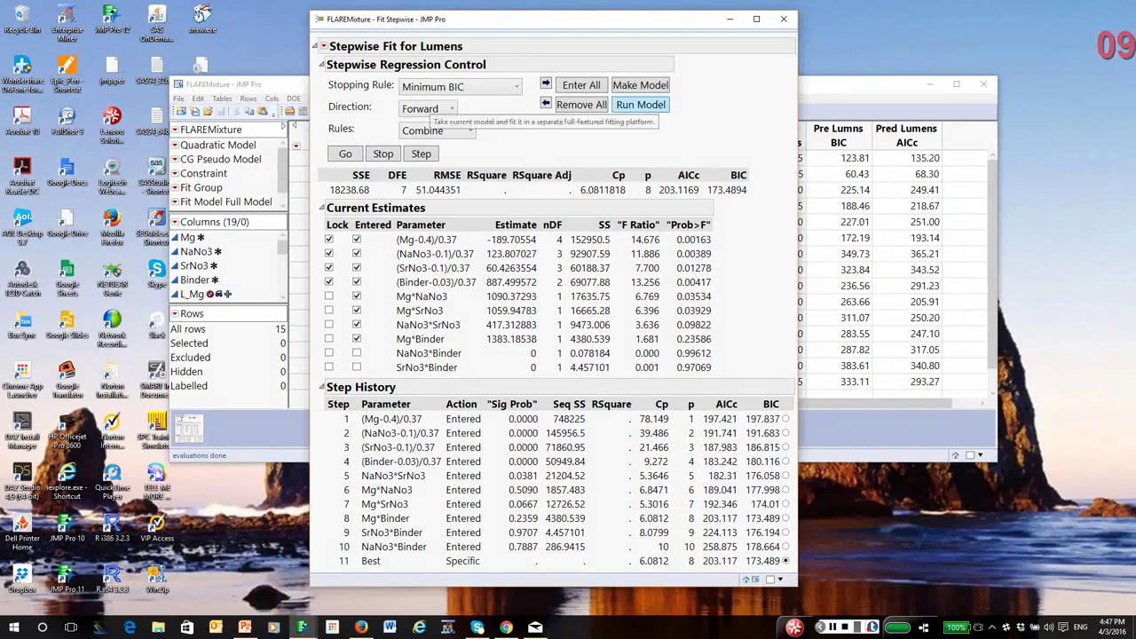
Fit the selected stepwise model in a separate report and place that report beside the stepwise window
click(640, 104)
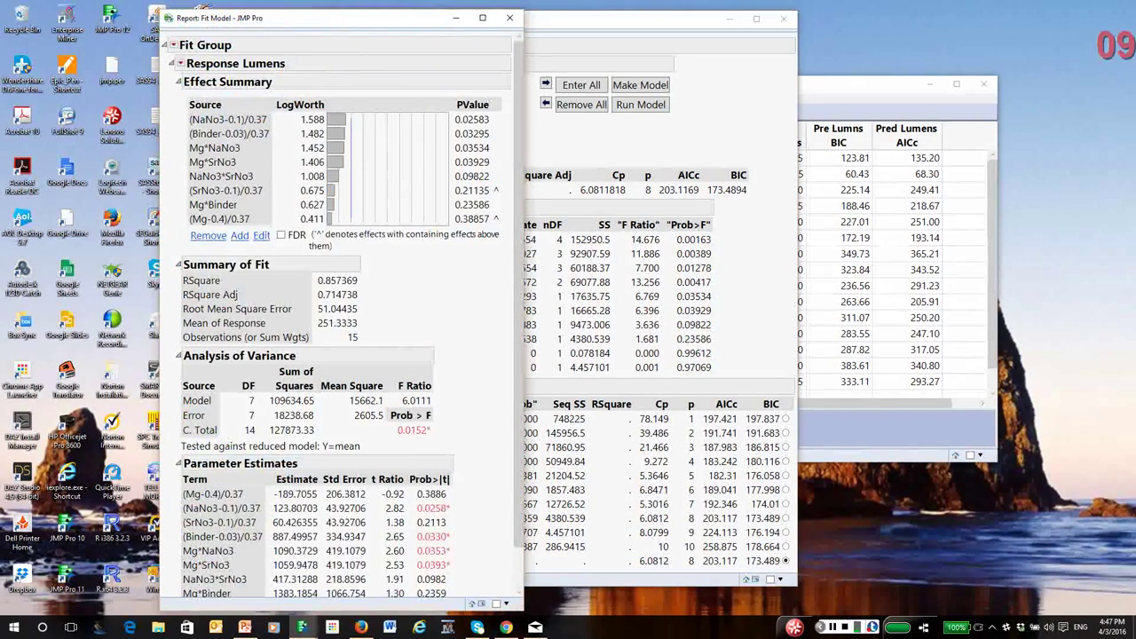
drag(337, 18, 940, 12)
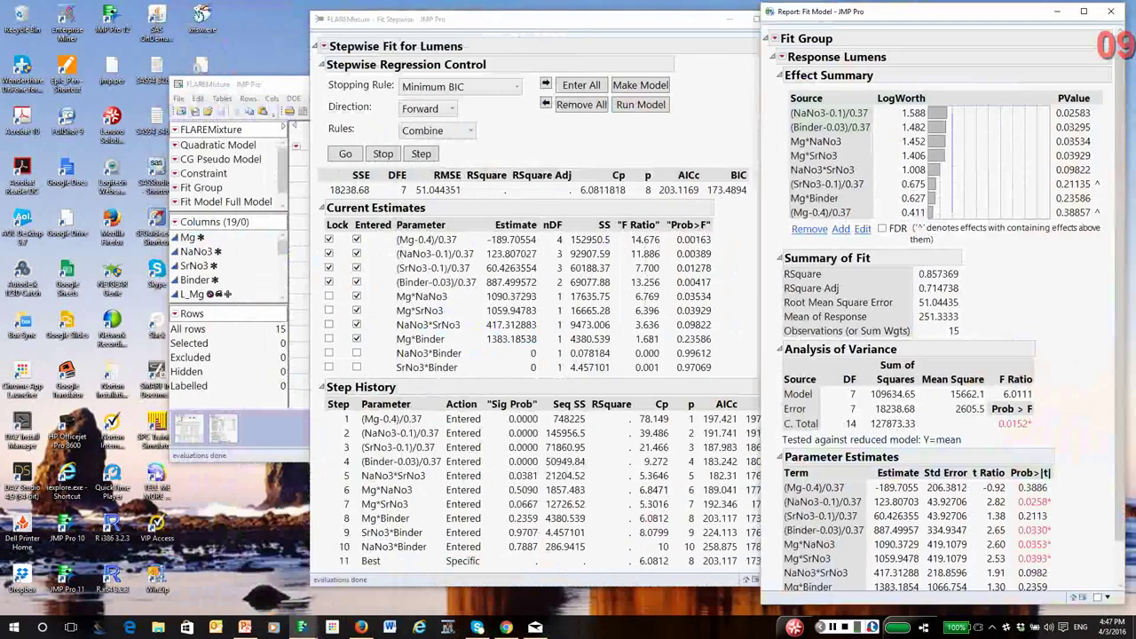
Rerun the forward selection from the locked main terms with the Minimum AICc stopping rule and fit the selected model
click(581, 104)
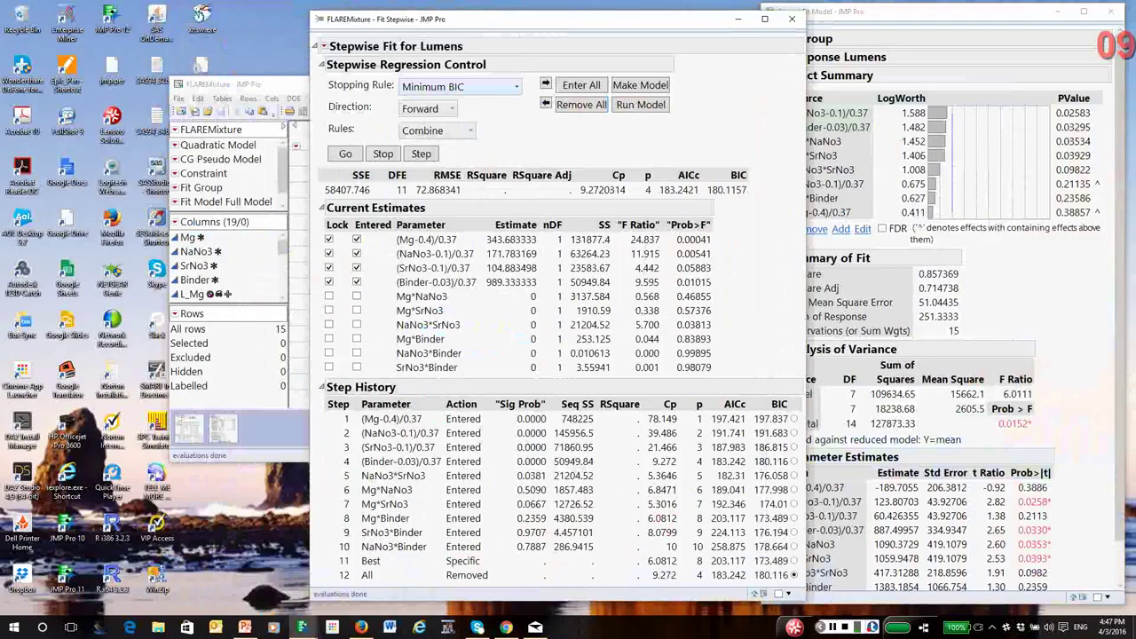
click(459, 86)
click(435, 120)
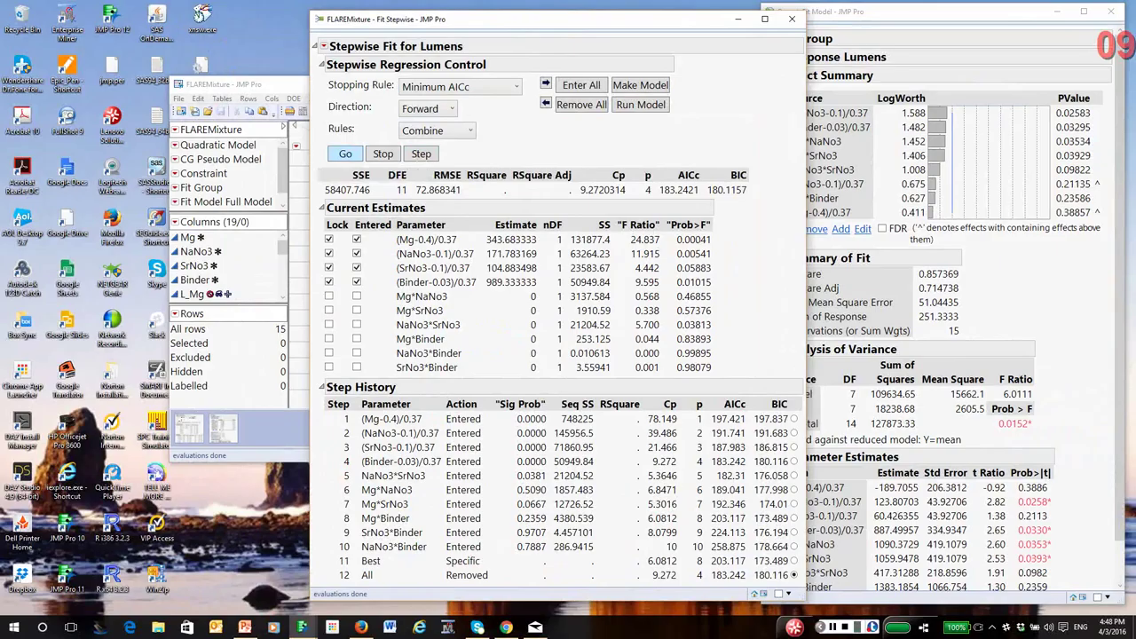
click(345, 153)
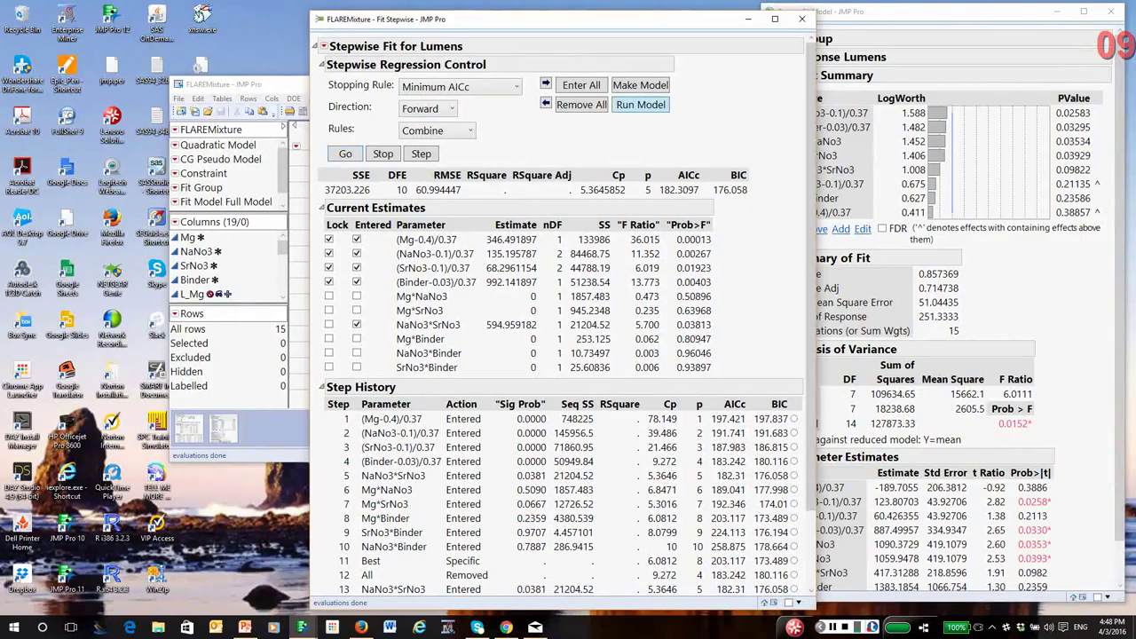
click(640, 104)
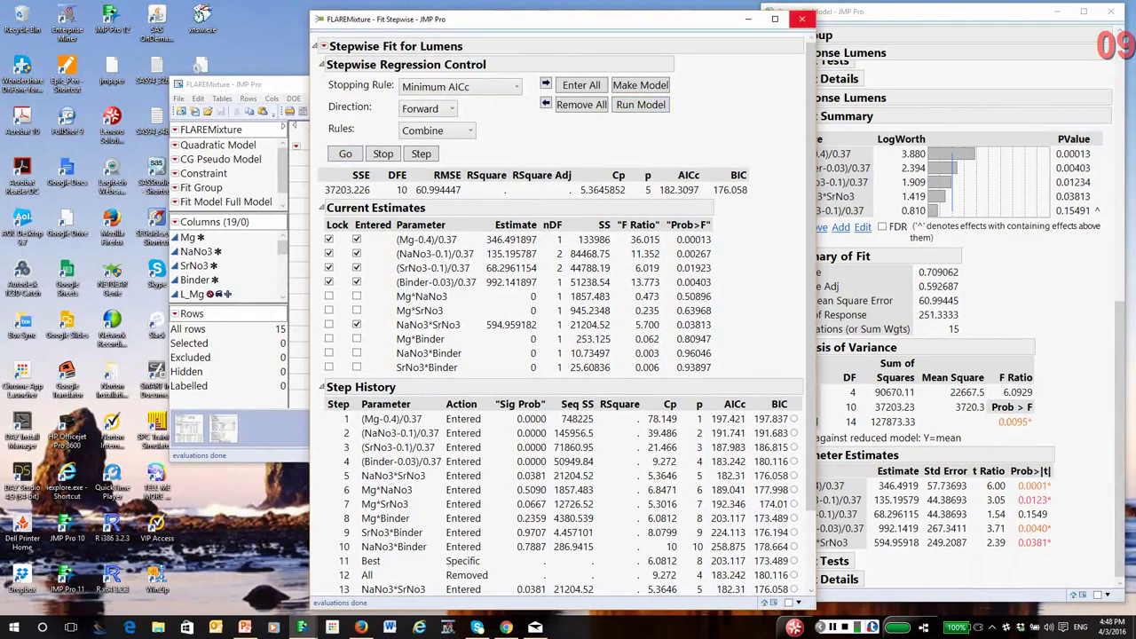
Close the stepwise window, reposition the Fit Model report and compare the fit statistics of the Minimum BIC and Minimum AICc models
click(802, 19)
drag(879, 10, 337, 8)
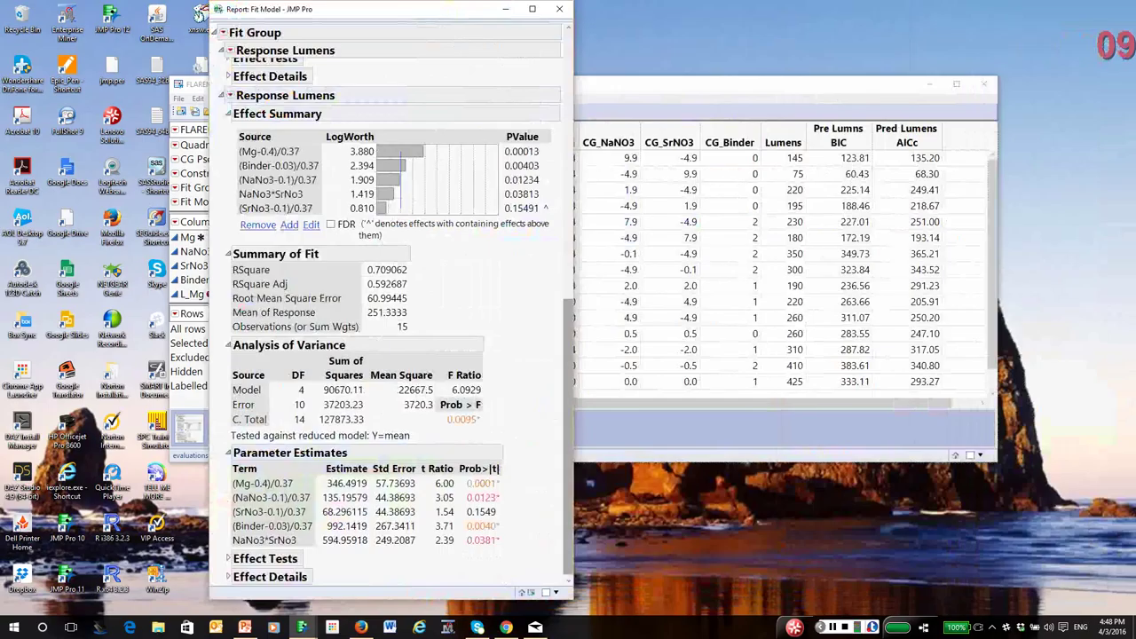
drag(567, 435, 567, 170)
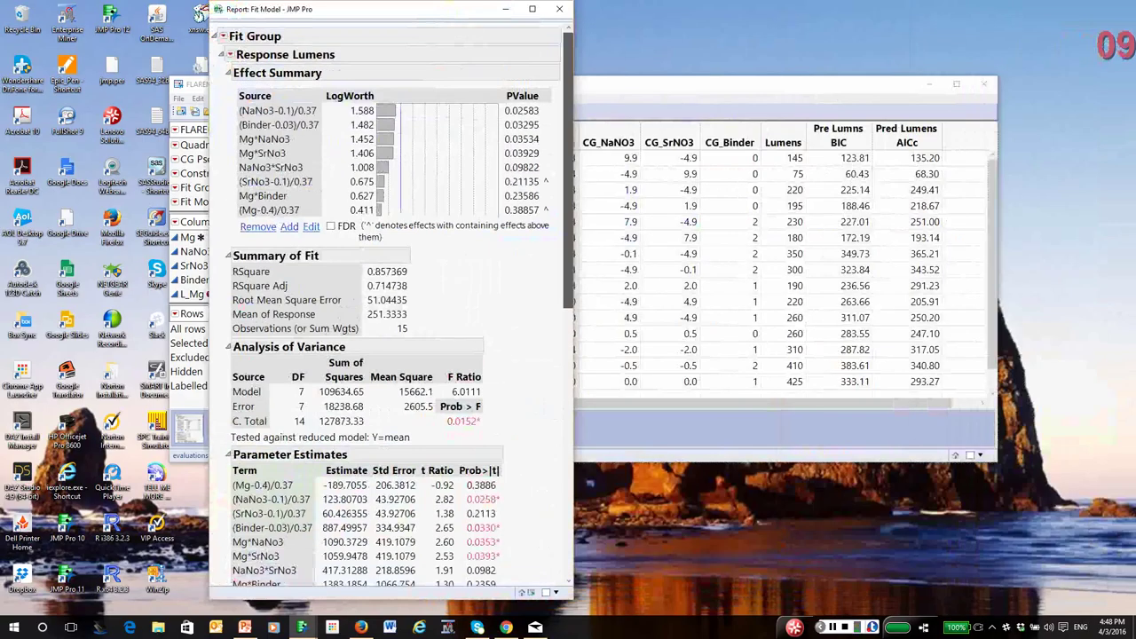
scroll(390, 311, down, 10)
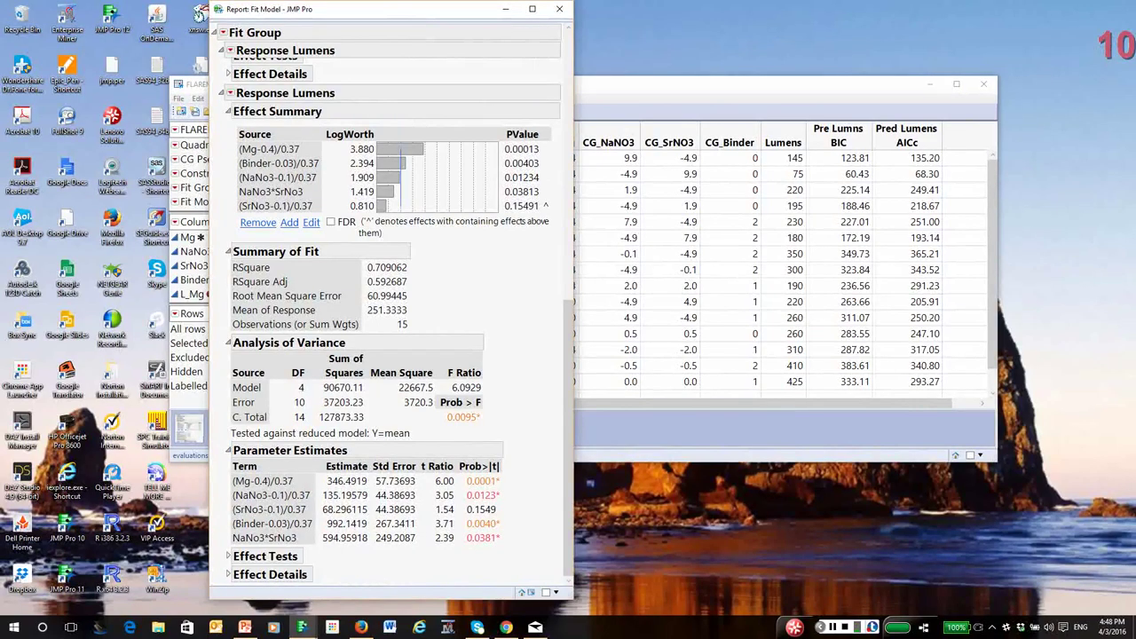
Add a Prediction Profiler with desirability functions to the Minimum AICc model and maximize its desirability
click(230, 93)
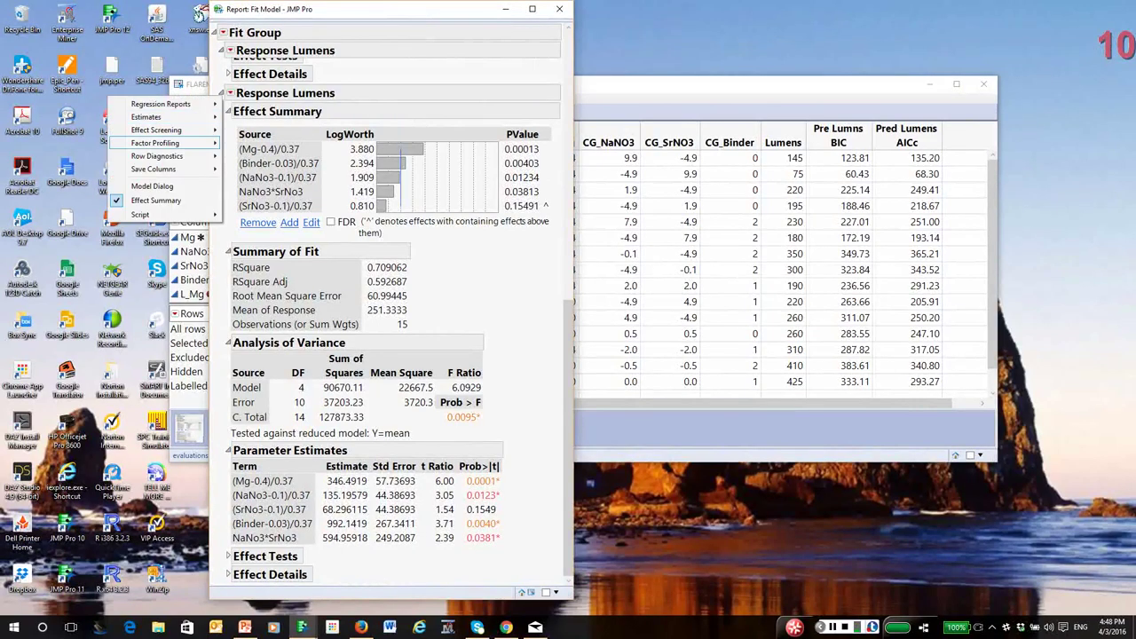
mouse_move(156, 143)
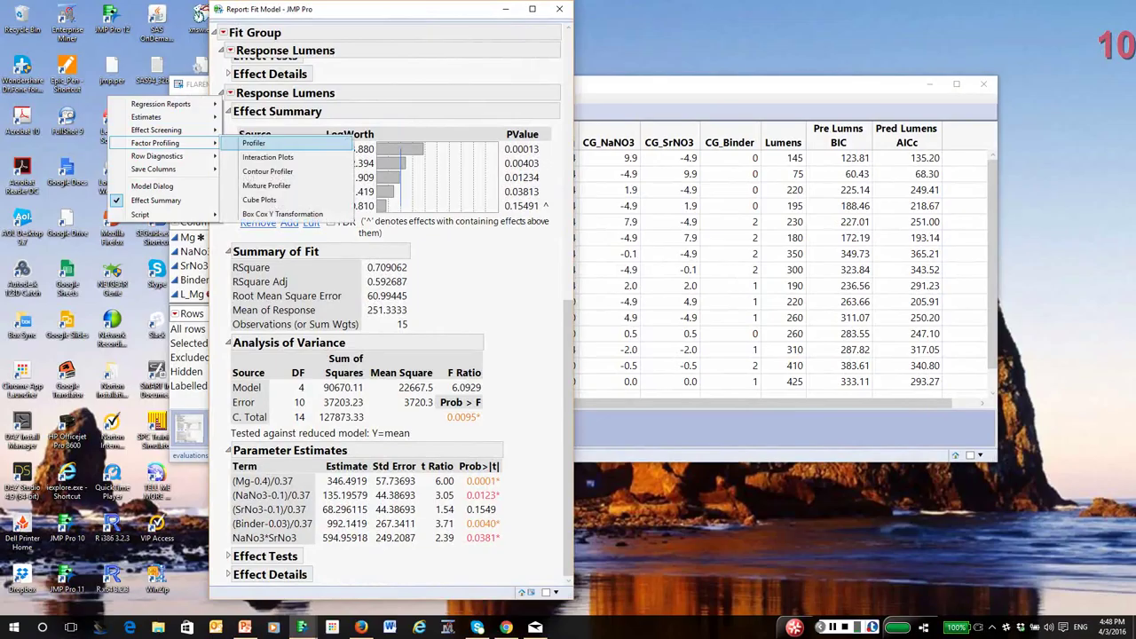
click(254, 143)
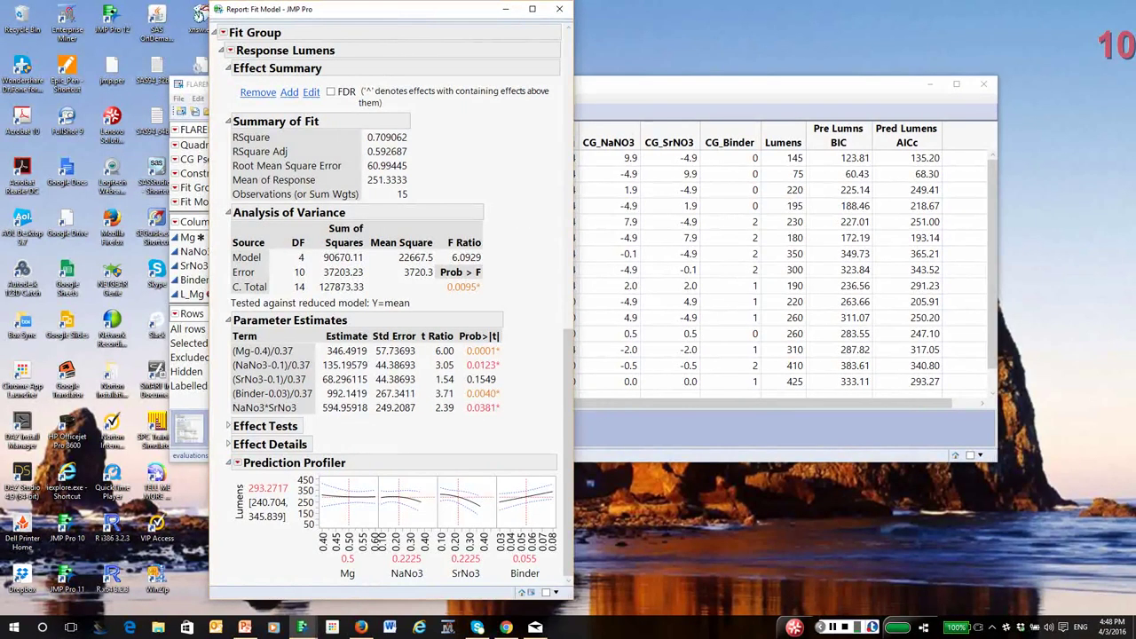
click(237, 463)
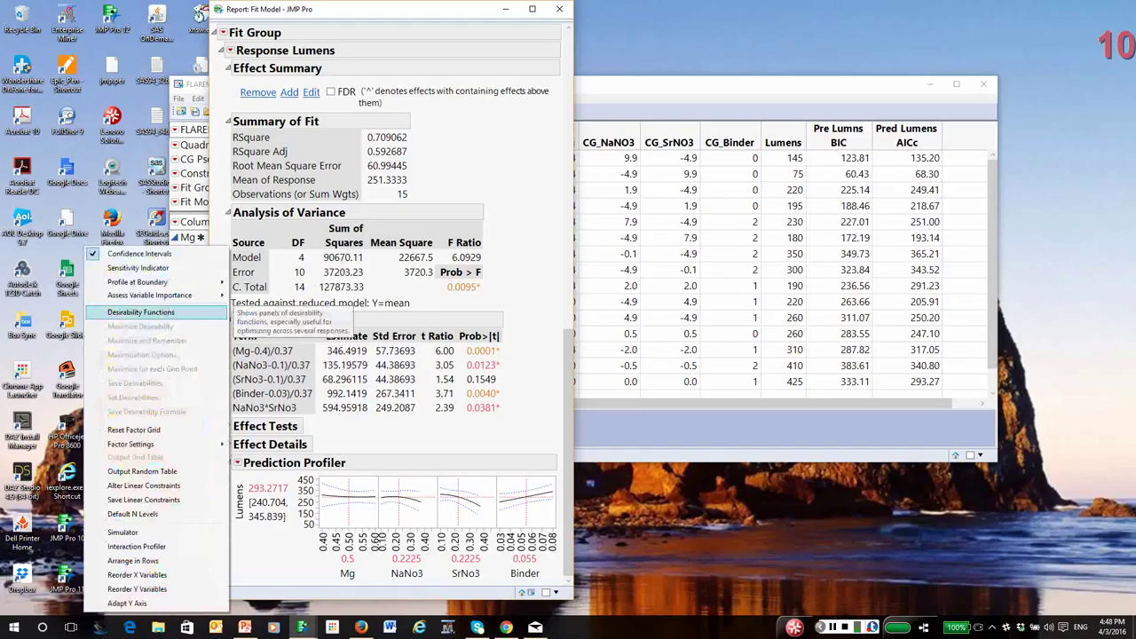
click(141, 312)
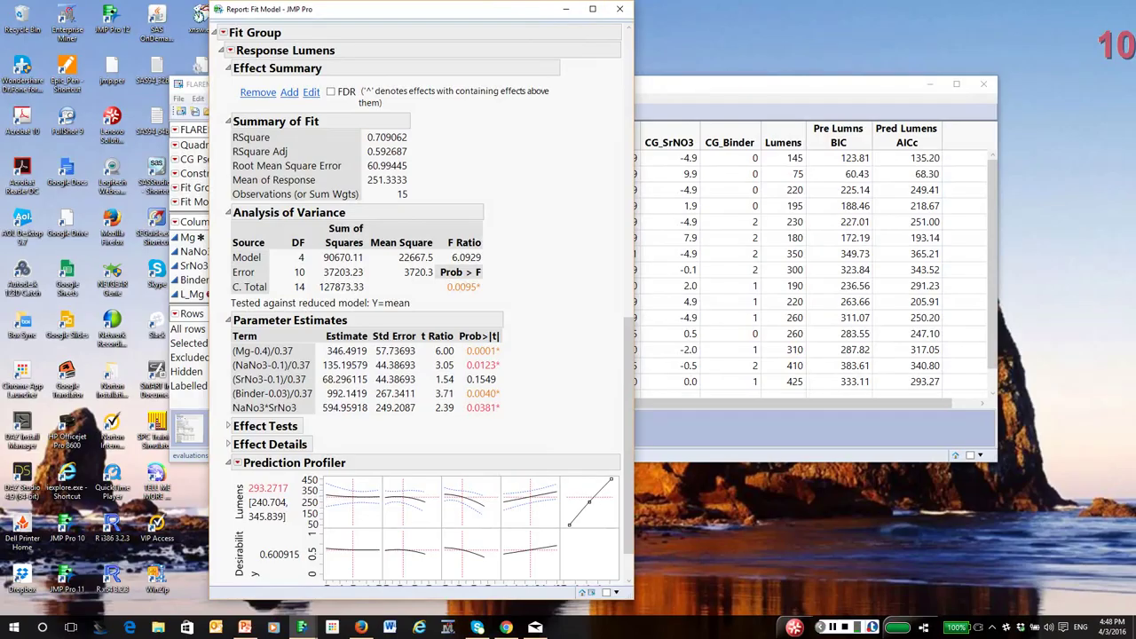
click(237, 463)
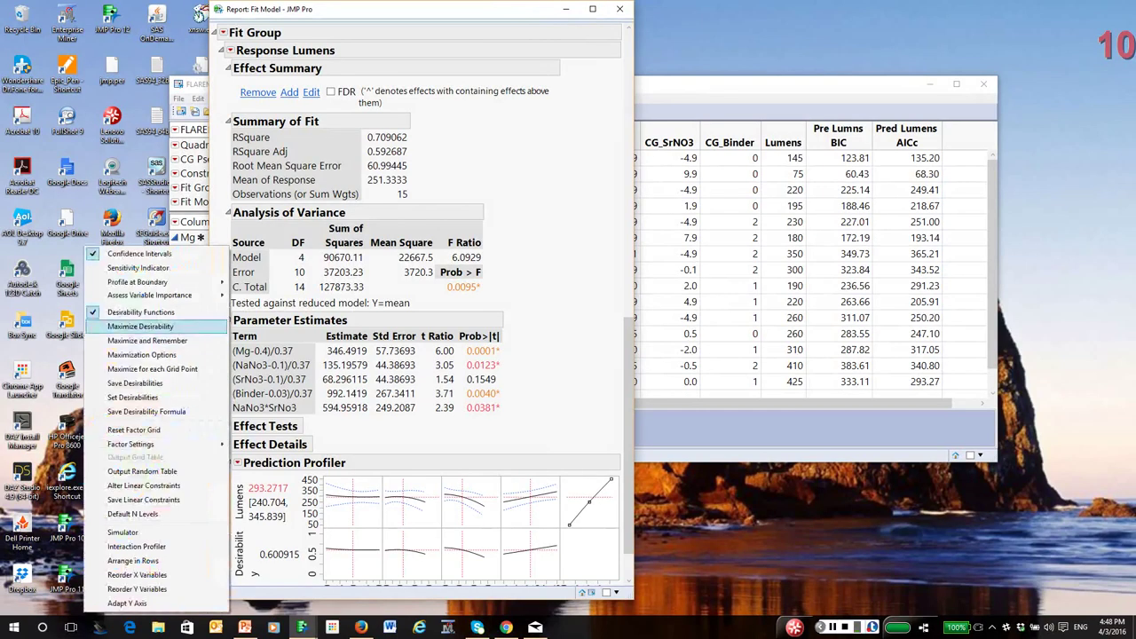
click(141, 326)
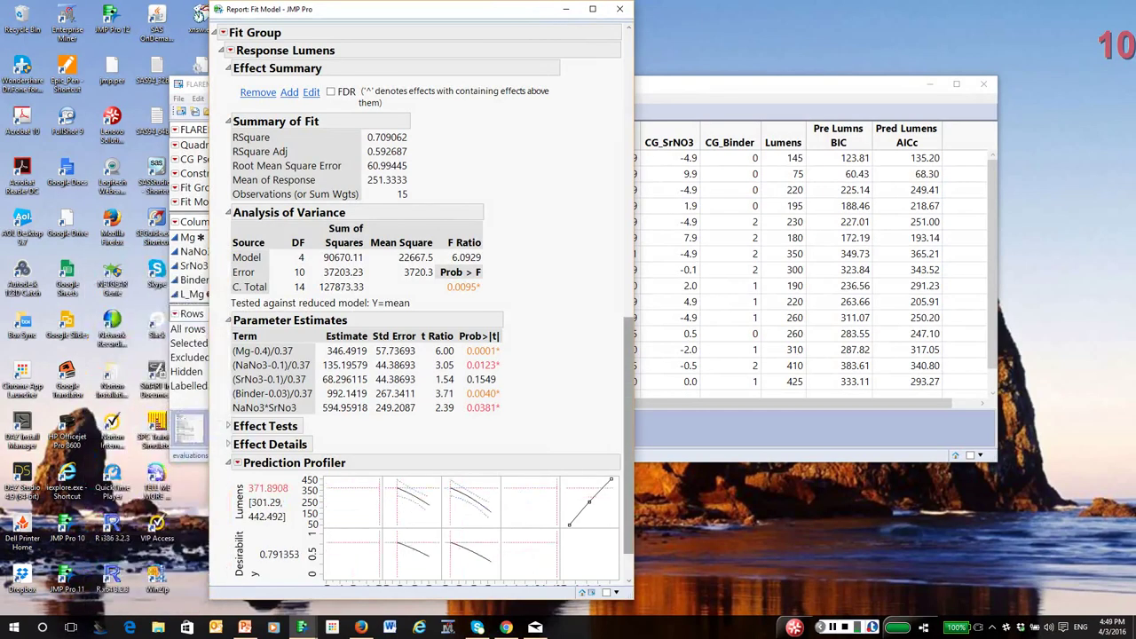
scroll(406, 322, down, 2)
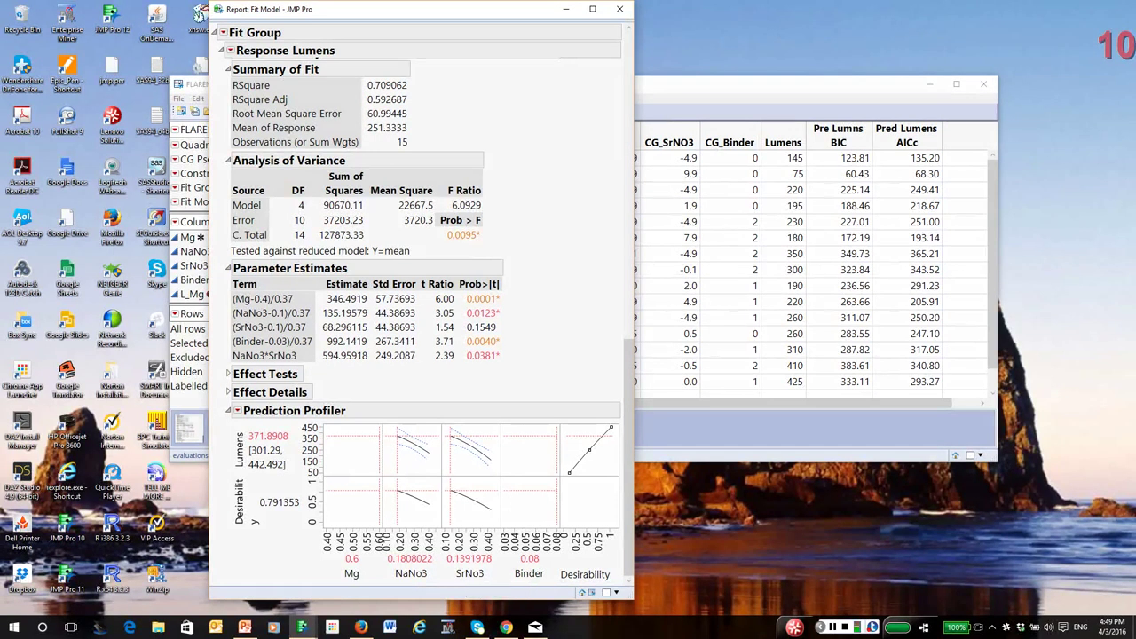
Add a Prediction Profiler with desirability functions to the Minimum BIC model and maximize its desirability
scroll(629, 400, up, 6)
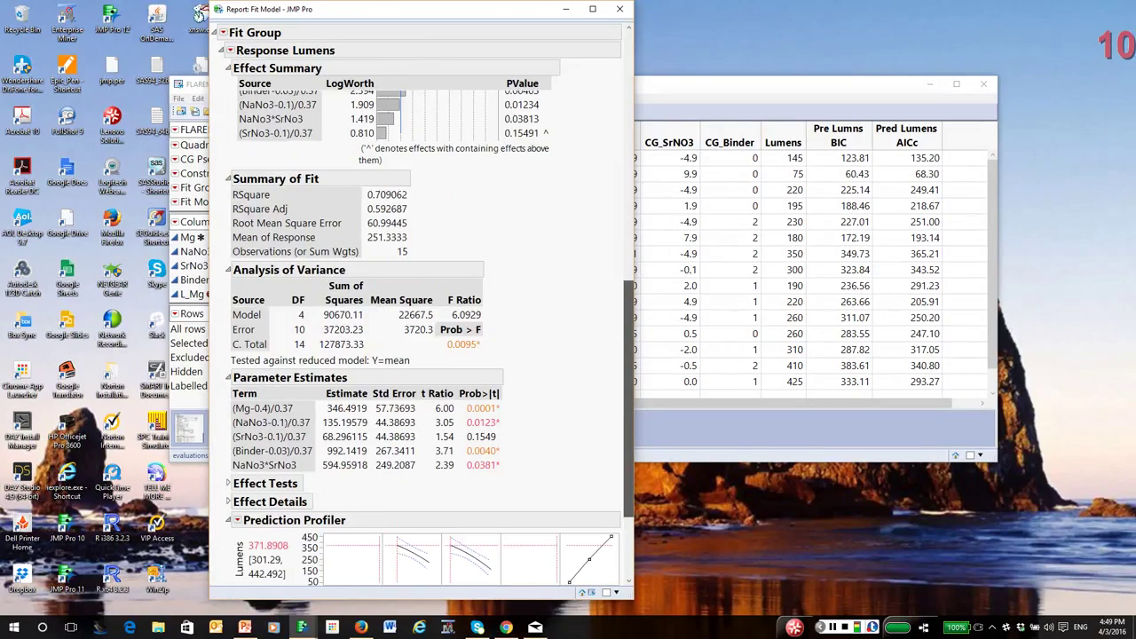
scroll(423, 306, up, 5)
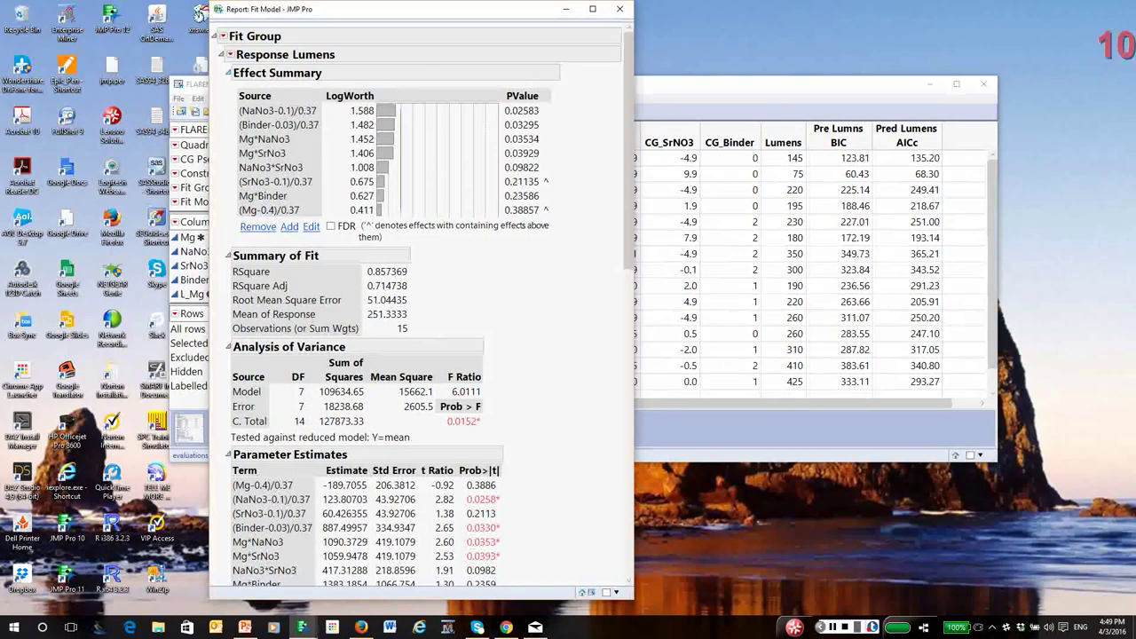
click(230, 54)
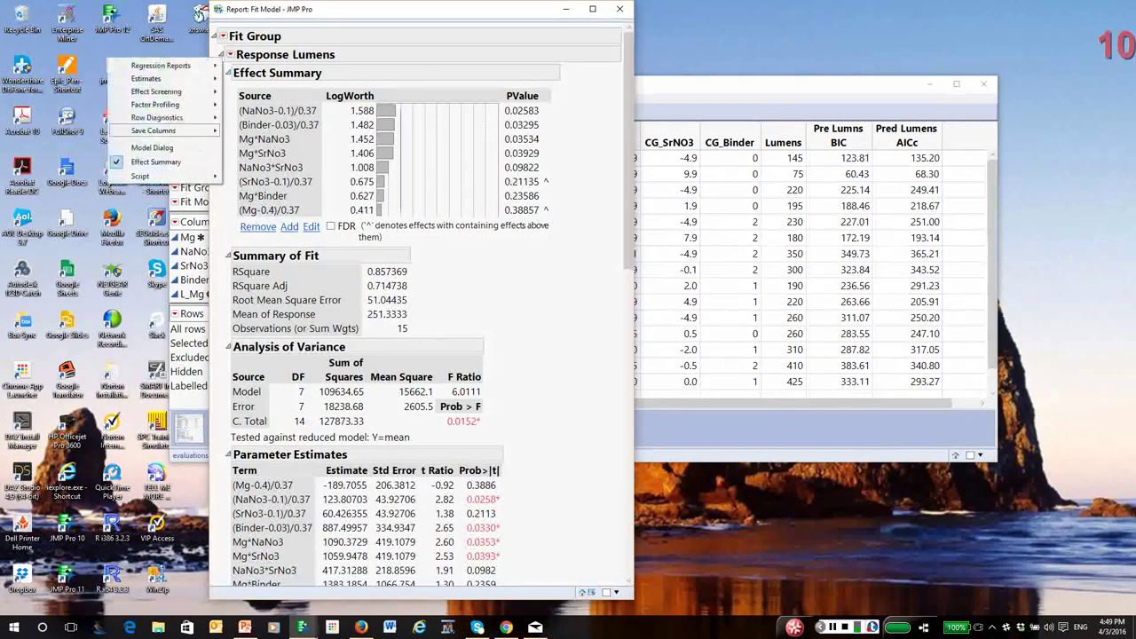
mouse_move(158, 105)
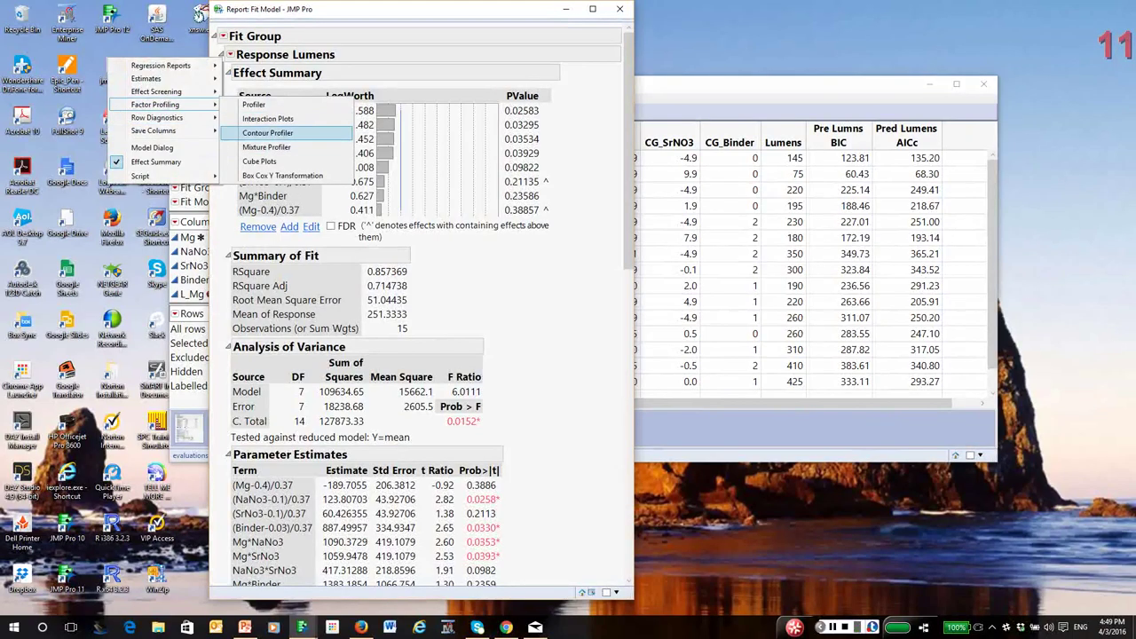
click(254, 104)
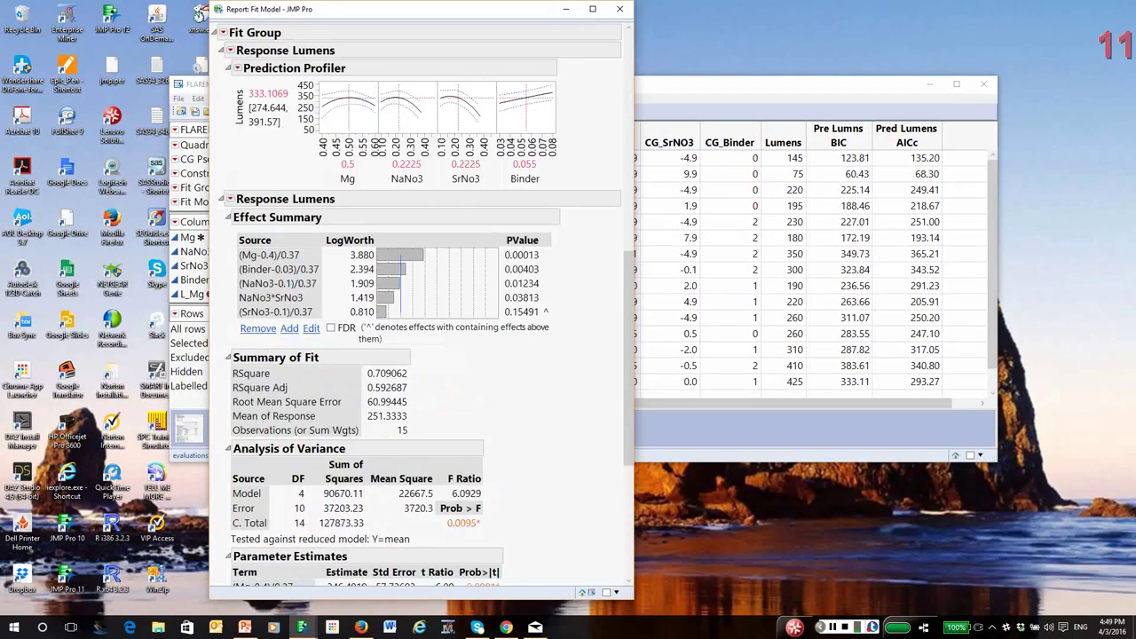
scroll(324, 206, up, 3)
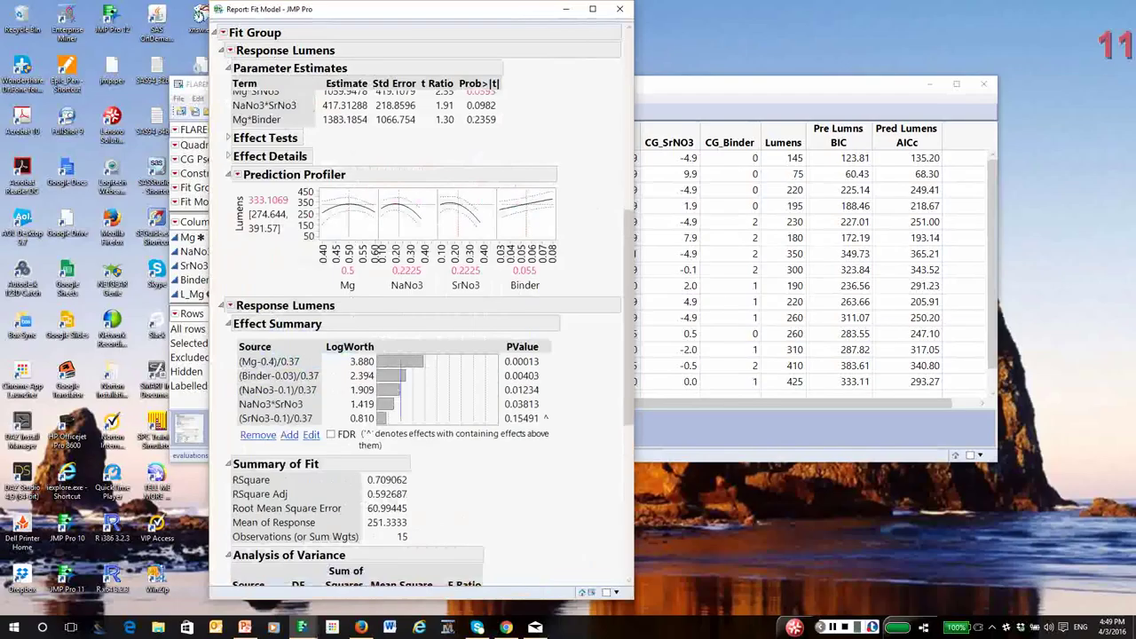
click(237, 175)
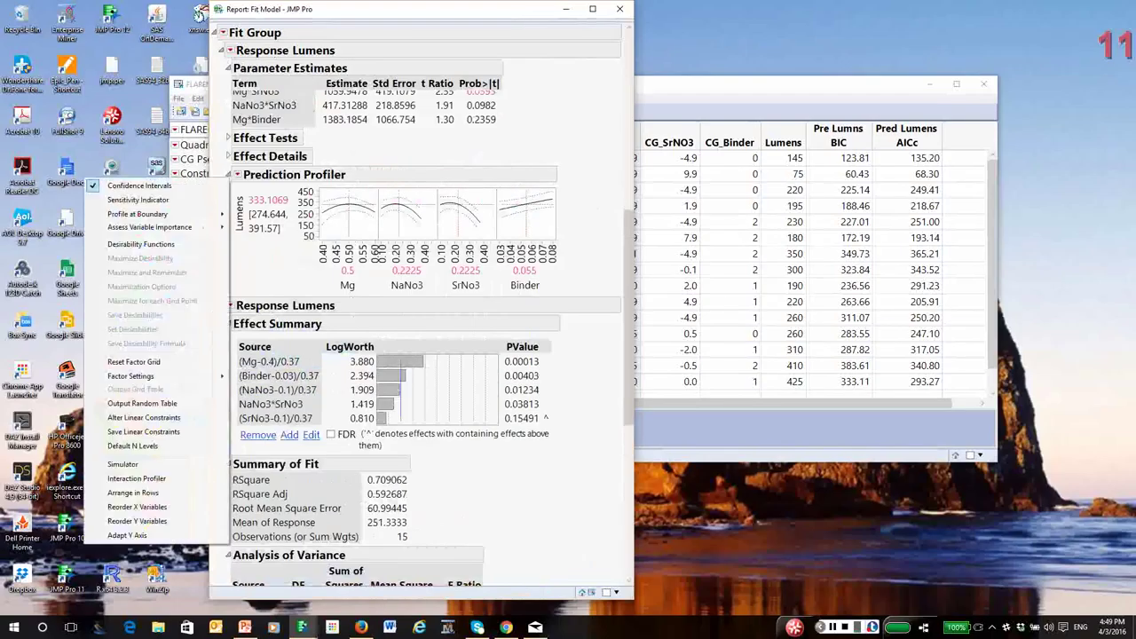
click(141, 244)
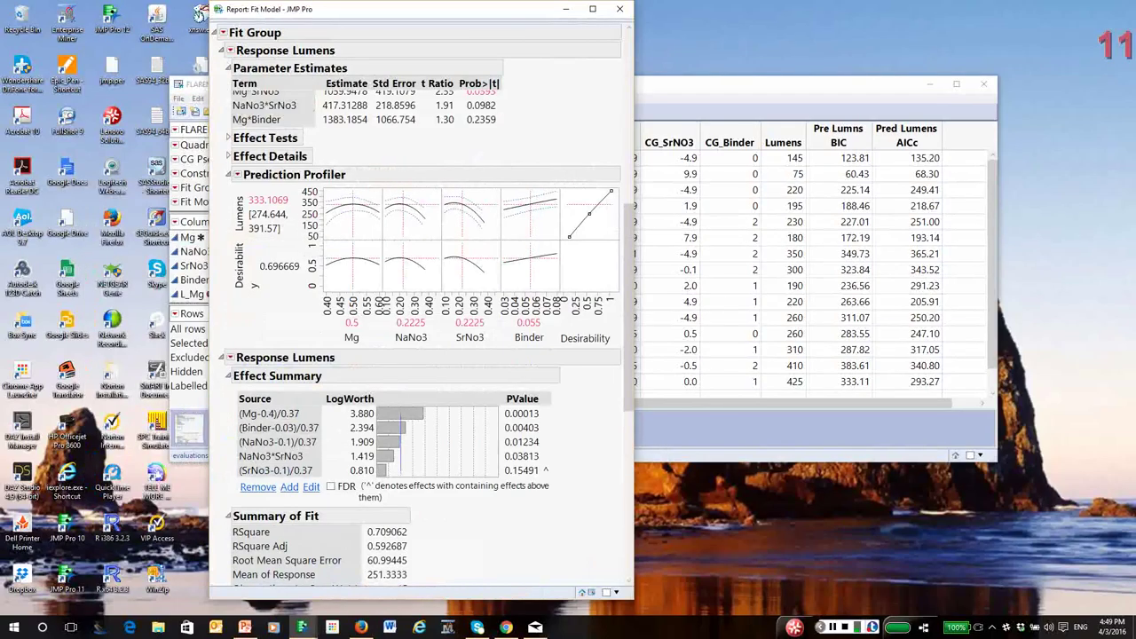
click(238, 174)
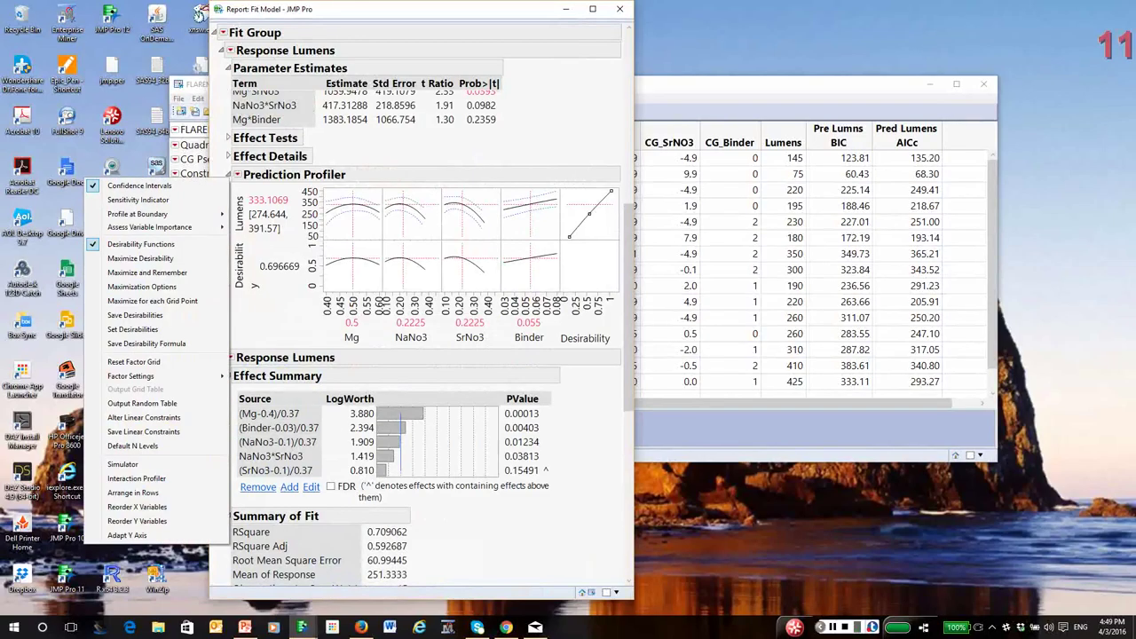
click(140, 259)
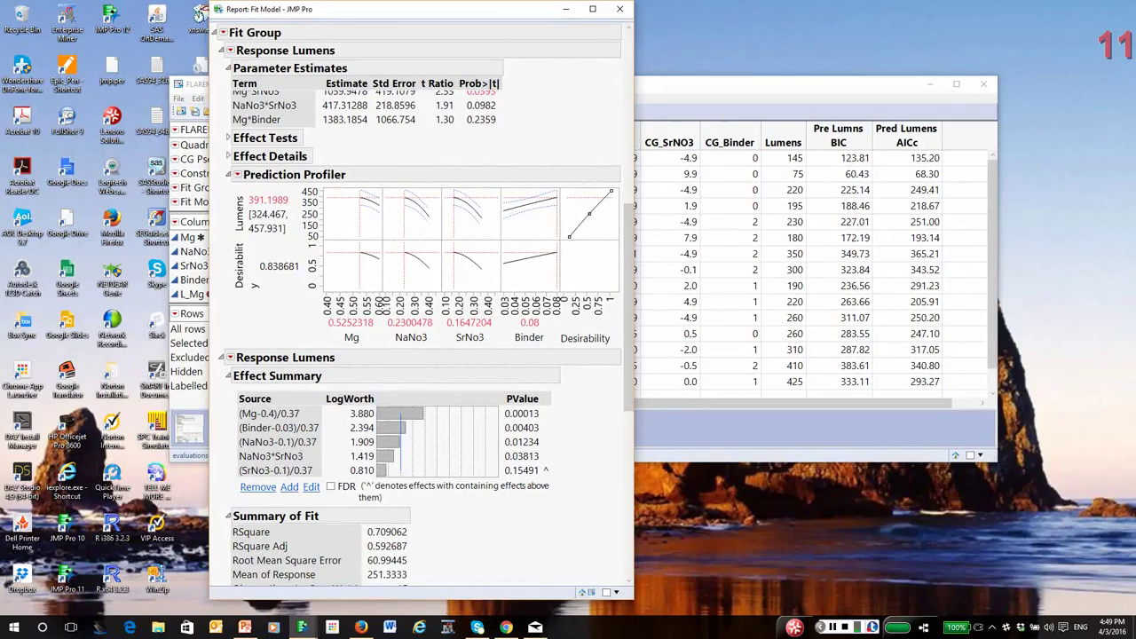
Compare the predicted Lumens, confidence intervals and factor settings in the Prediction Profilers of the Minimum BIC and Minimum AICc models
mouse_move(302, 318)
mouse_down()
mouse_move(302, 334)
mouse_move(333, 346)
mouse_move(536, 341)
mouse_up()
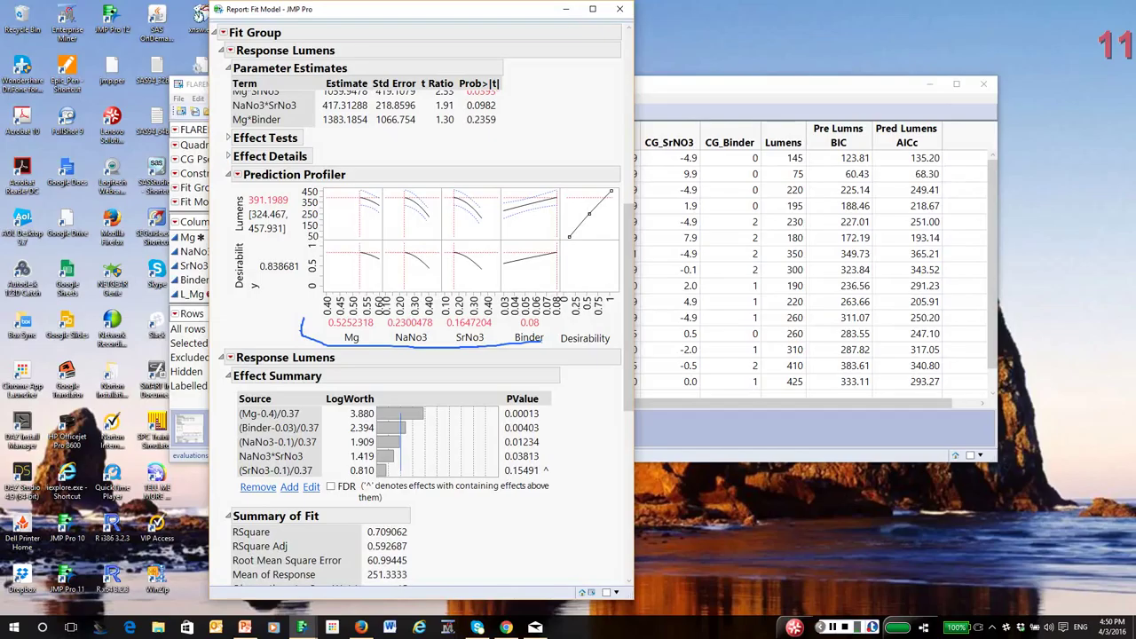
key(Escape)
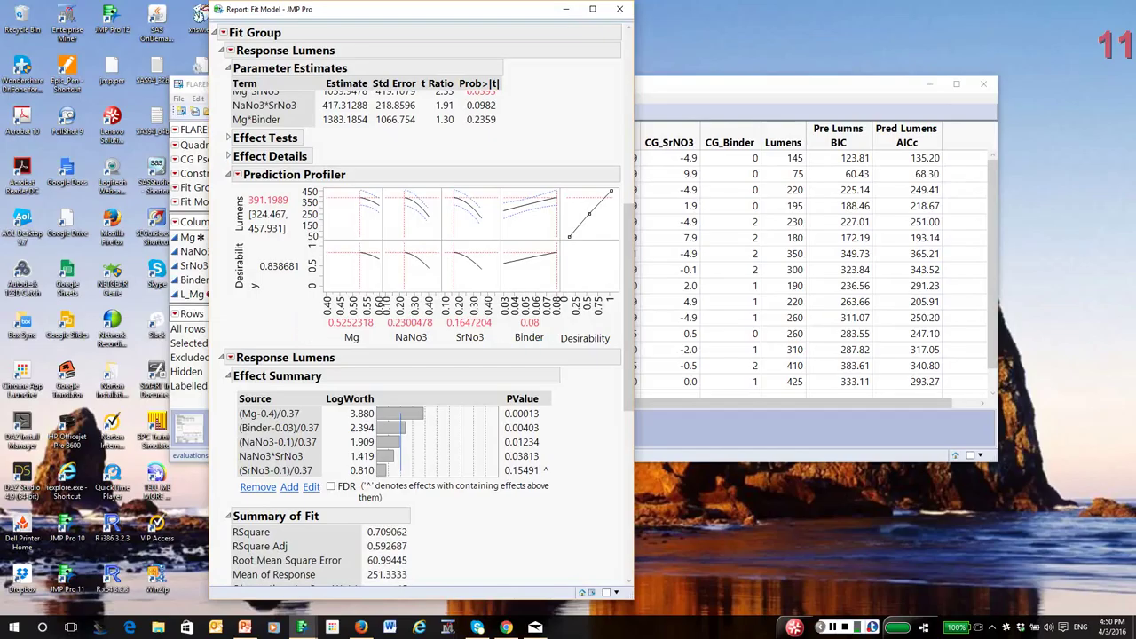
scroll(530, 441, down, 10)
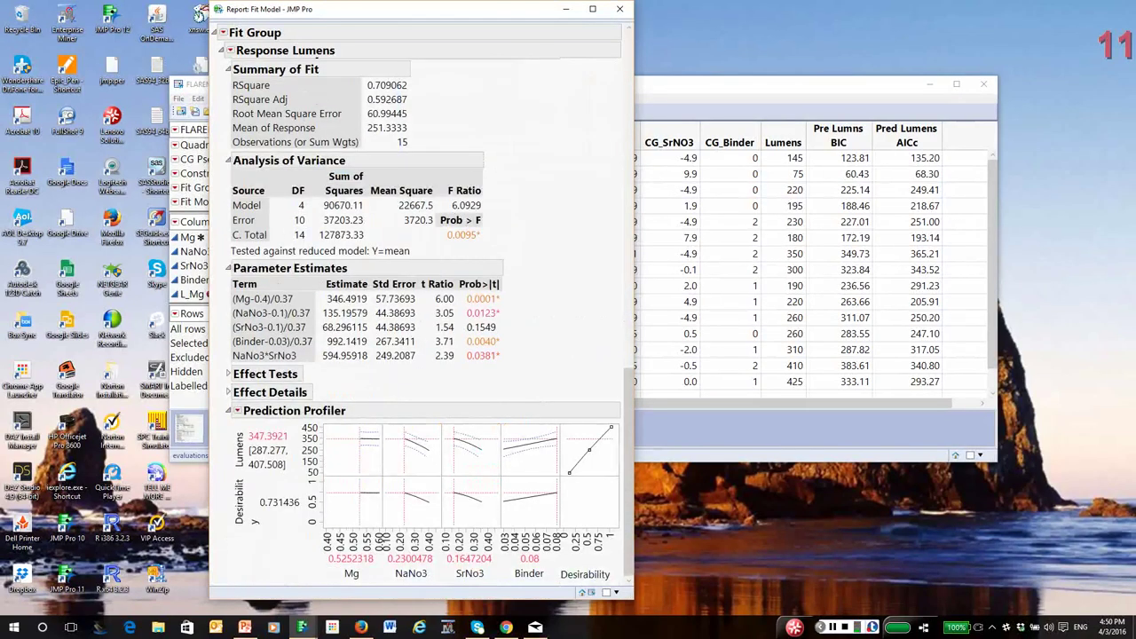
mouse_move(301, 549)
mouse_down()
mouse_move(315, 584)
mouse_move(309, 547)
mouse_move(282, 552)
mouse_up()
key(Escape)
scroll(422, 320, up, 3)
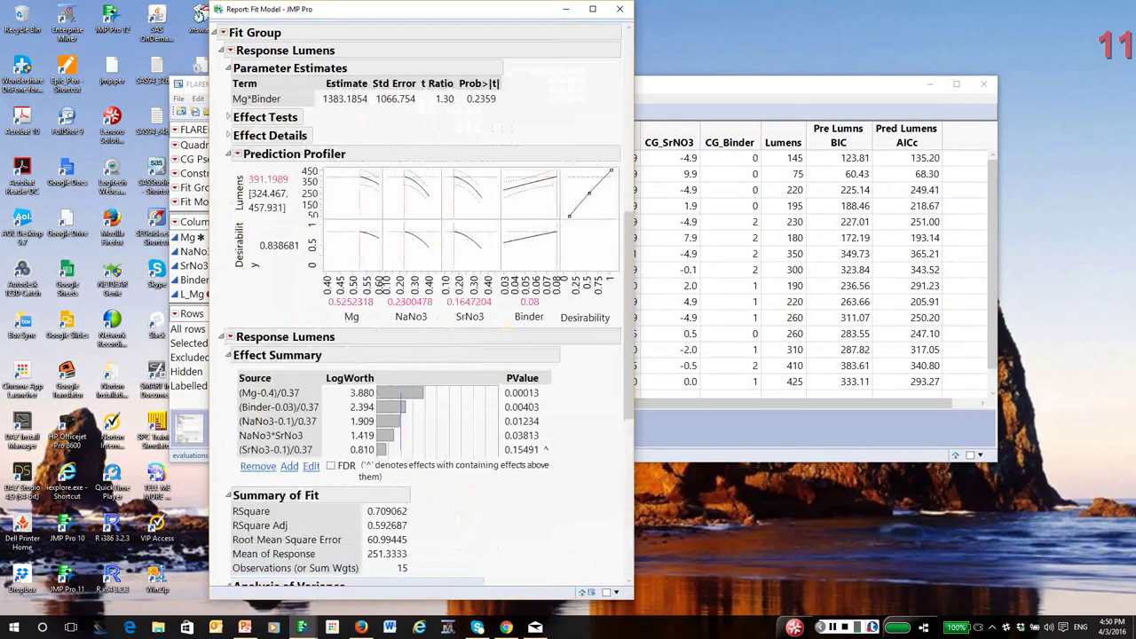
mouse_move(306, 289)
mouse_down()
mouse_move(323, 311)
mouse_move(490, 315)
mouse_move(554, 302)
mouse_move(295, 284)
mouse_up()
key(ctrl+shift+Delete)
scroll(422, 320, down, 5)
scroll(406, 322, down, 1)
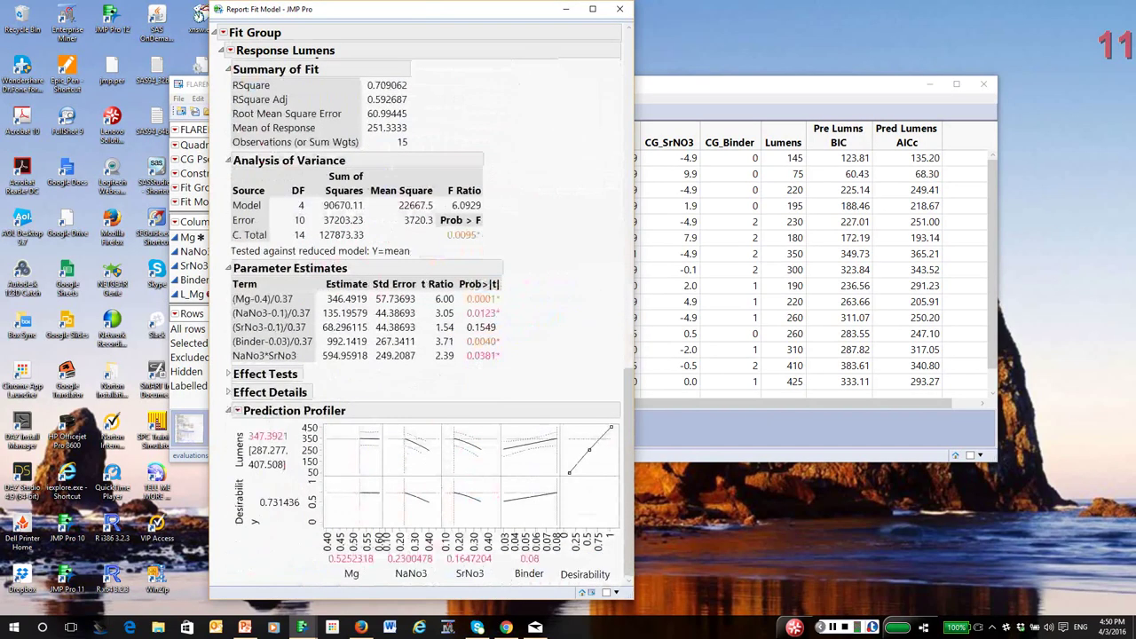
scroll(422, 320, up, 2)
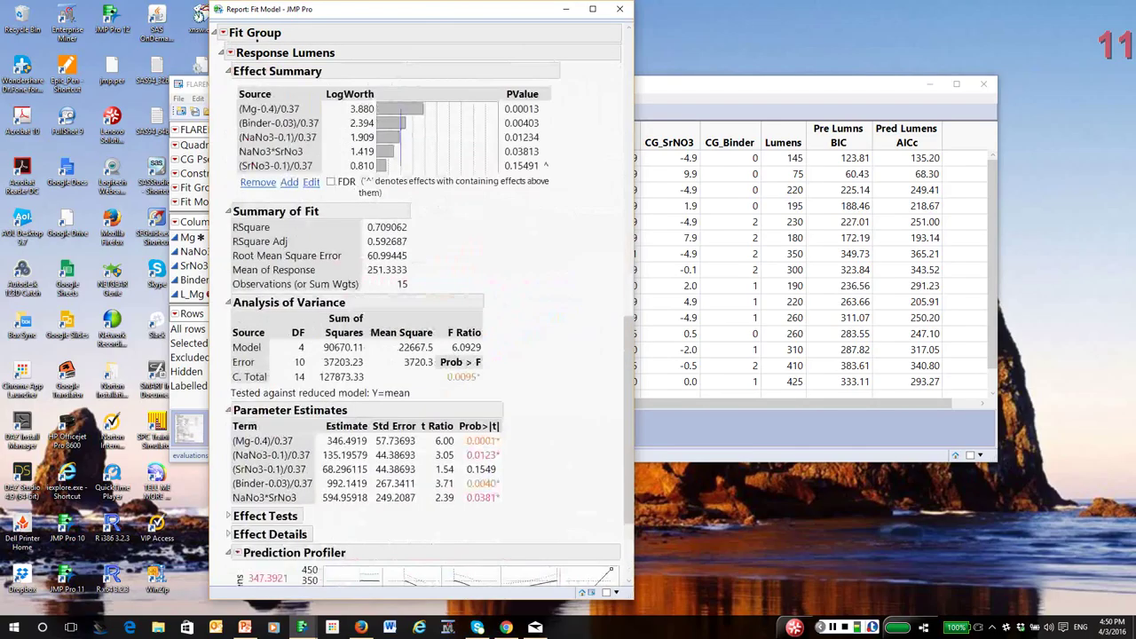
scroll(421, 320, down, 2)
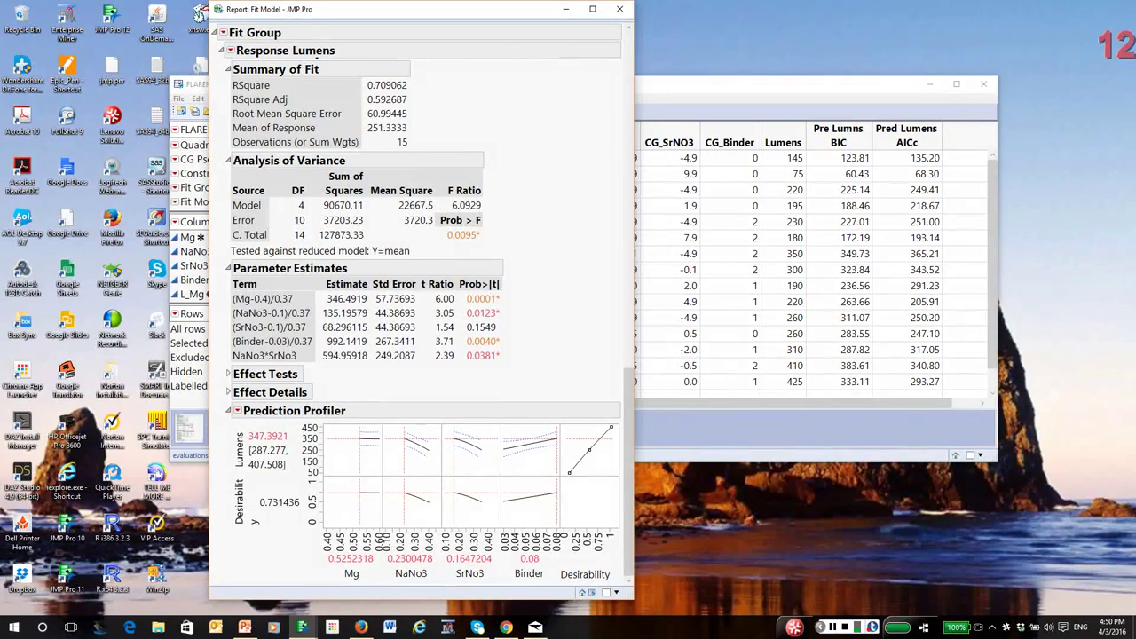
Add a Mixture Profiler to the Minimum AICc model for Lumens
click(237, 411)
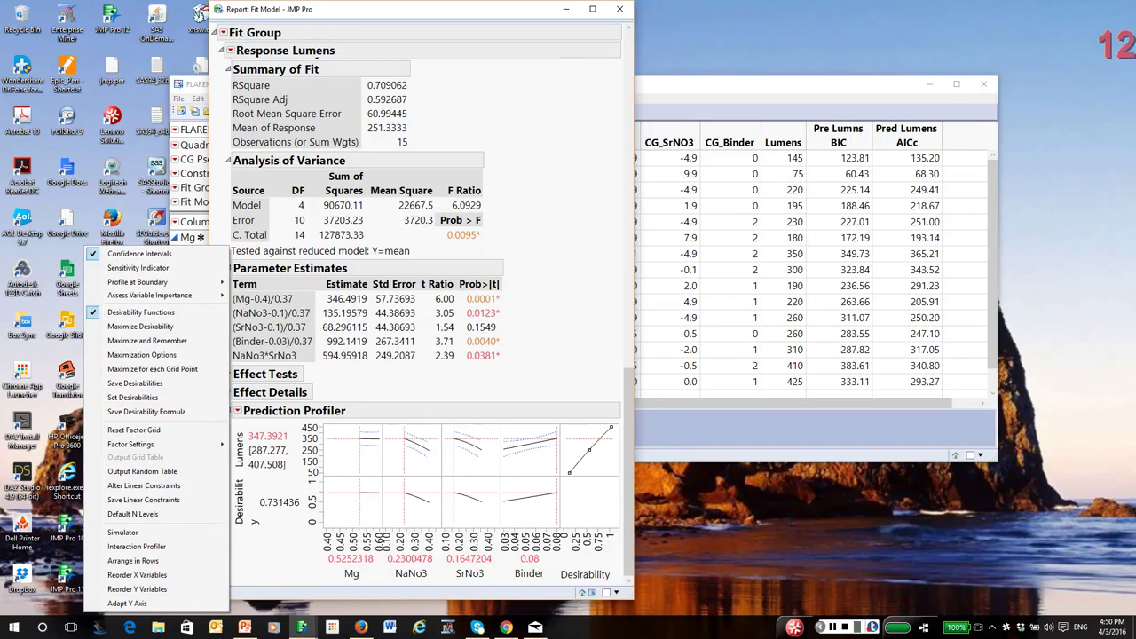
click(230, 50)
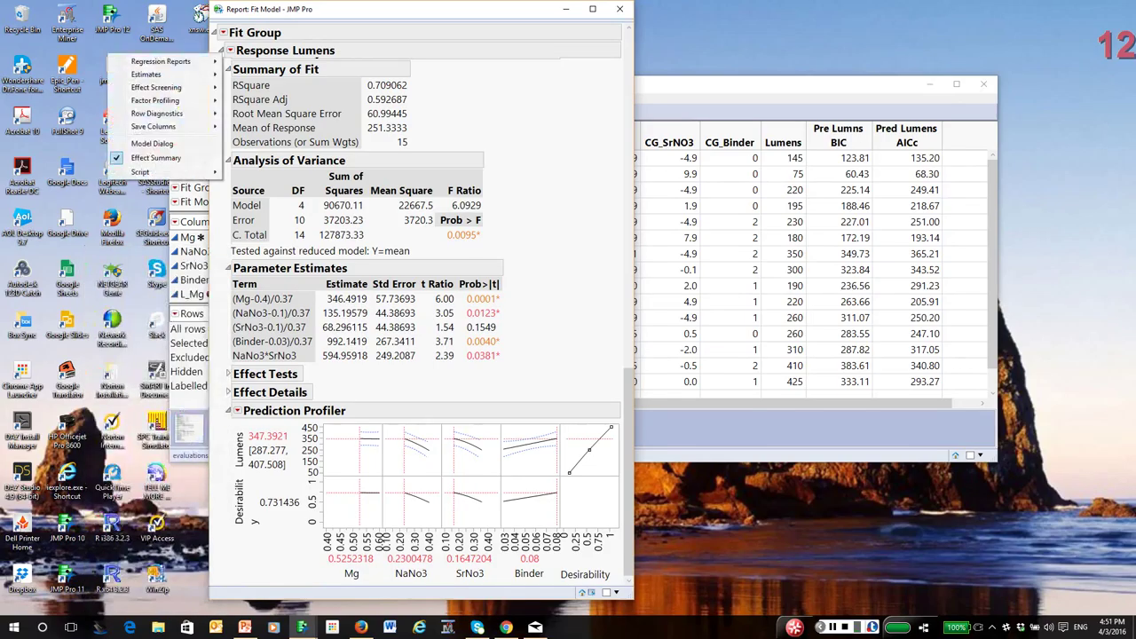
mouse_move(169, 101)
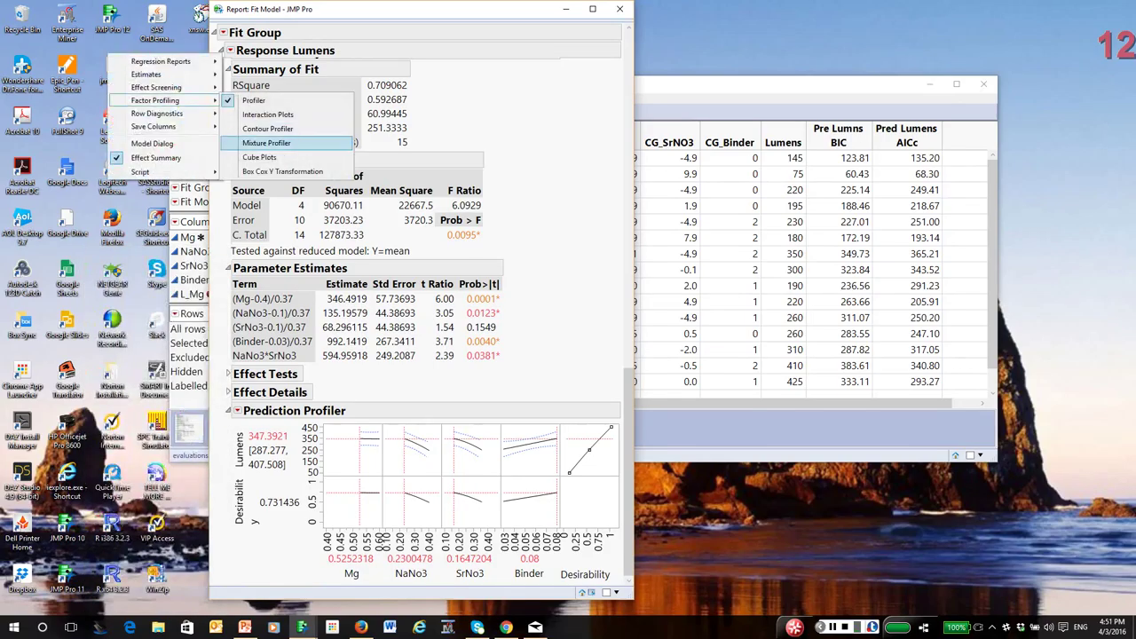
click(266, 143)
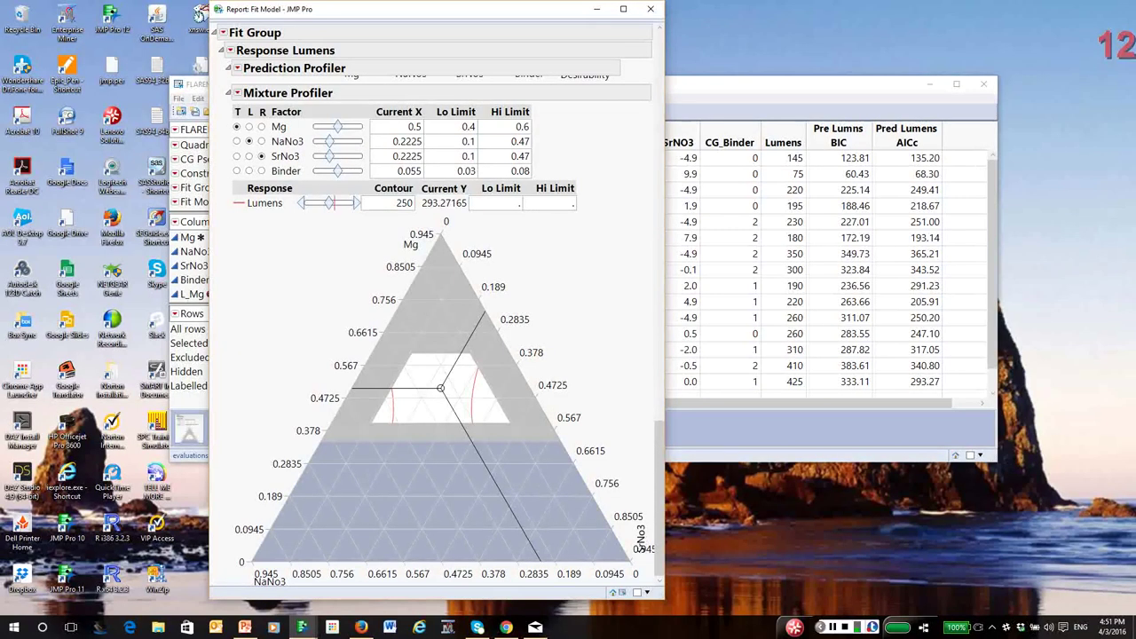
Swap SrNo3 for Binder on the Mixture Profiler's R axis, restore SrNo3 and review the model's Prediction Profiler, parameter estimates and fit statistics
click(261, 171)
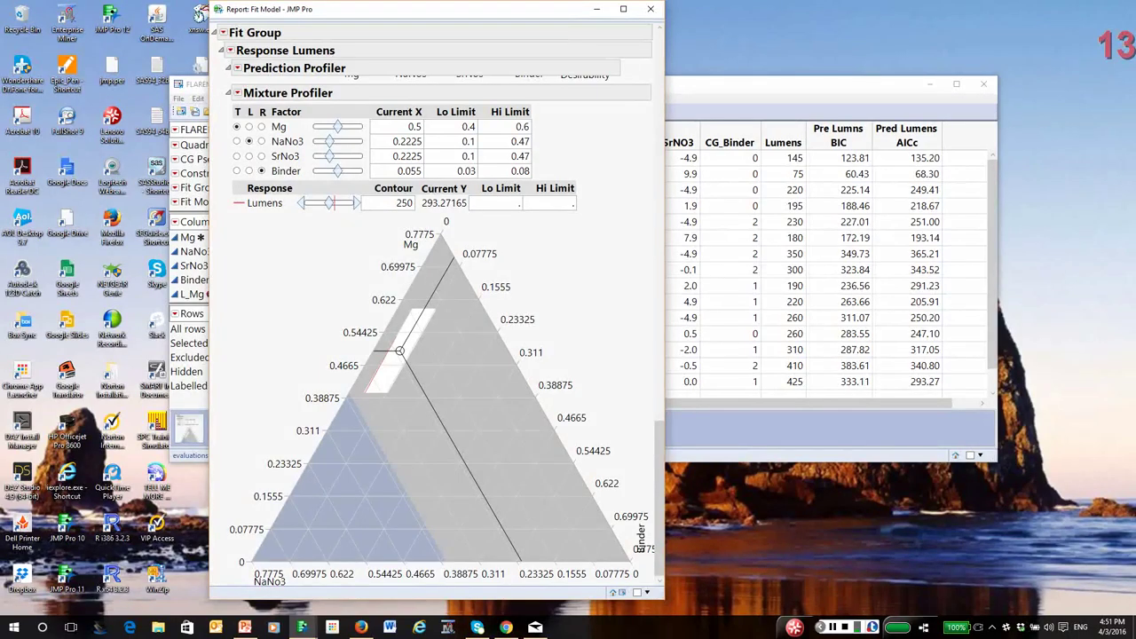
click(262, 155)
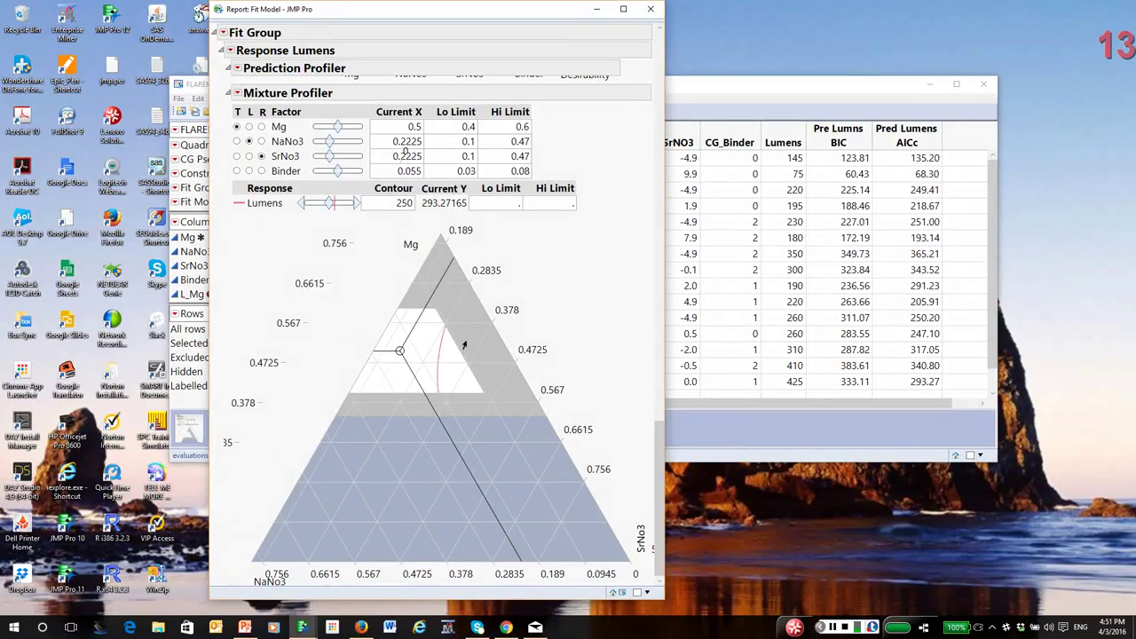
scroll(435, 311, up, 6)
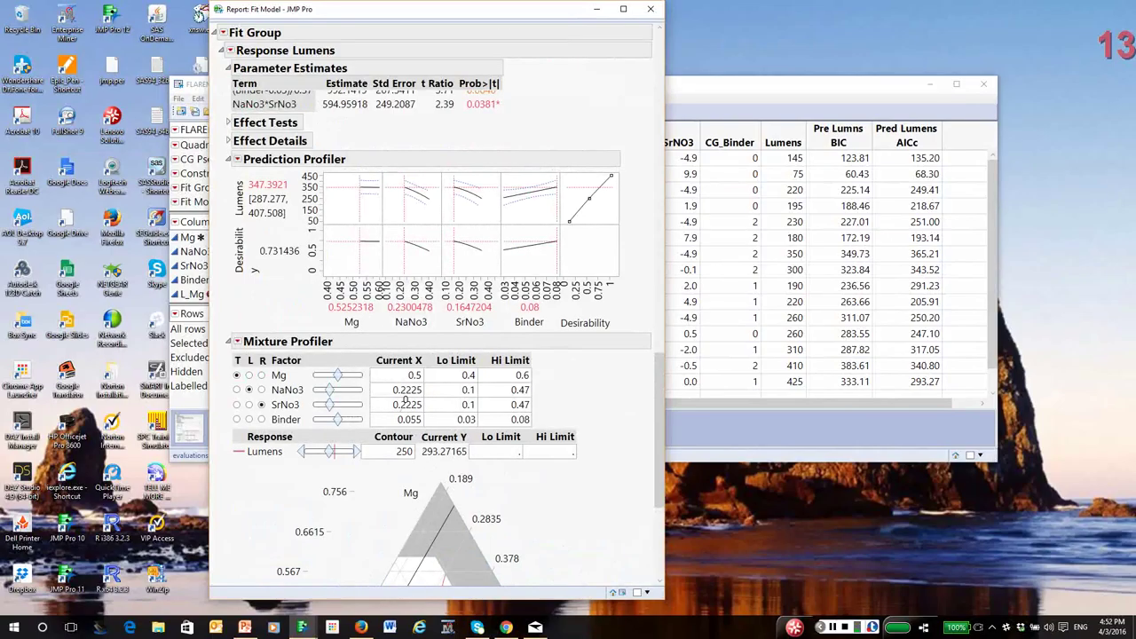
scroll(435, 355, up, 4)
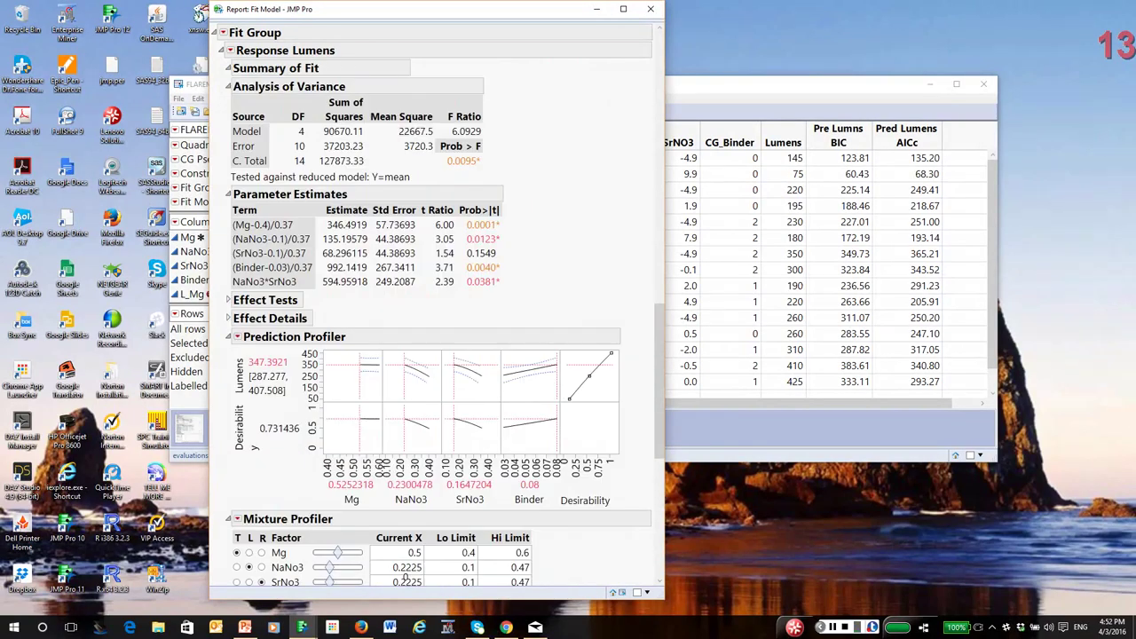
scroll(435, 310, up, 3)
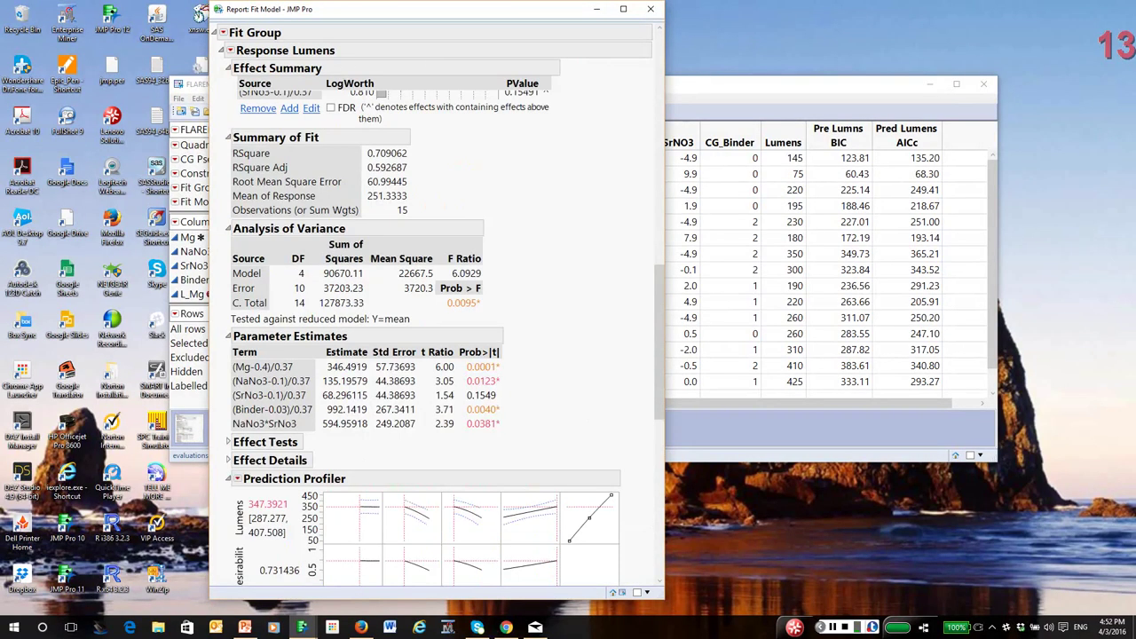